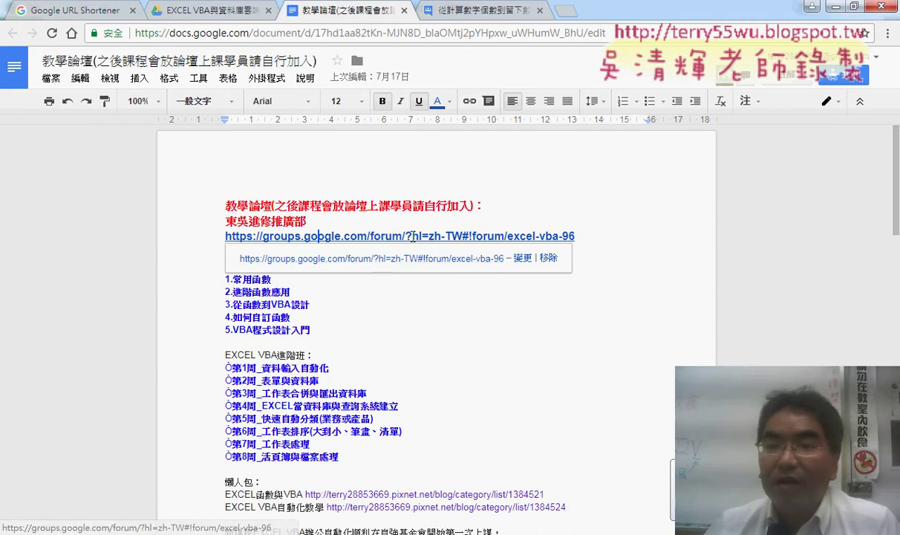
Open the groups.google.com Excel VBA forum link from the document in a new tab.
click(415, 258)
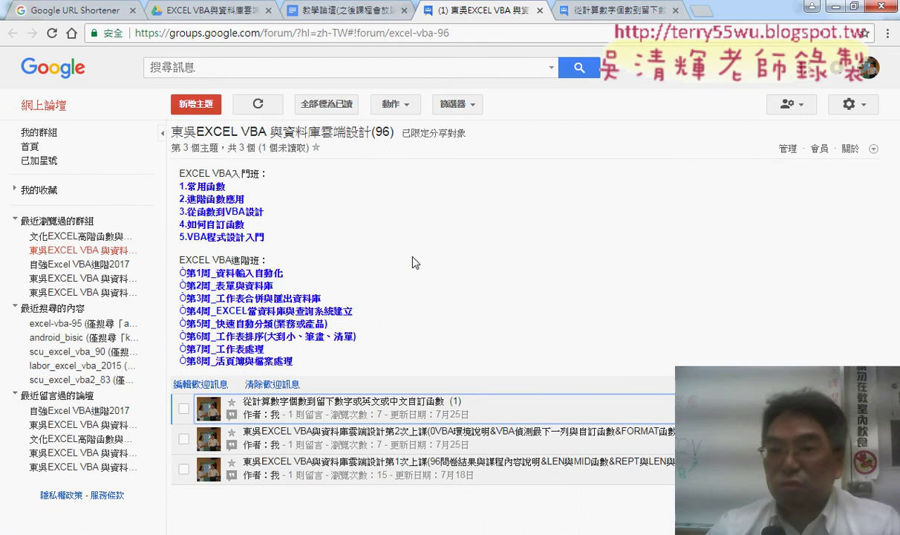
Browse the group's 會員 member list, then open the 第2次上課 second-lesson topic post.
click(817, 148)
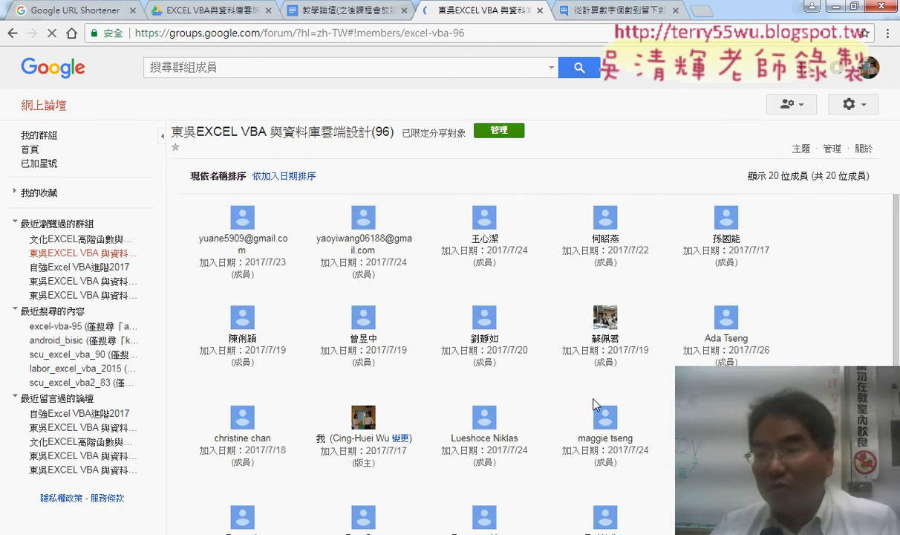
scroll(469, 304, down, 1)
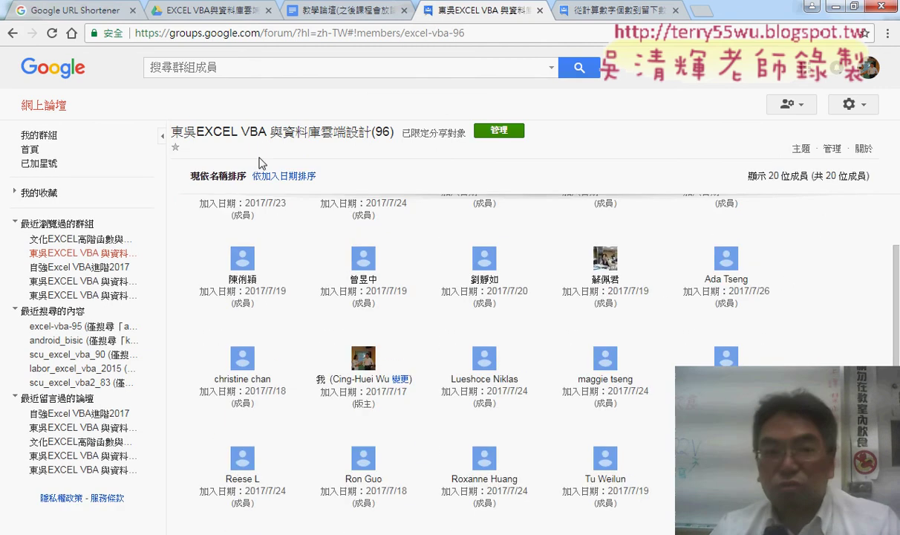
click(12, 33)
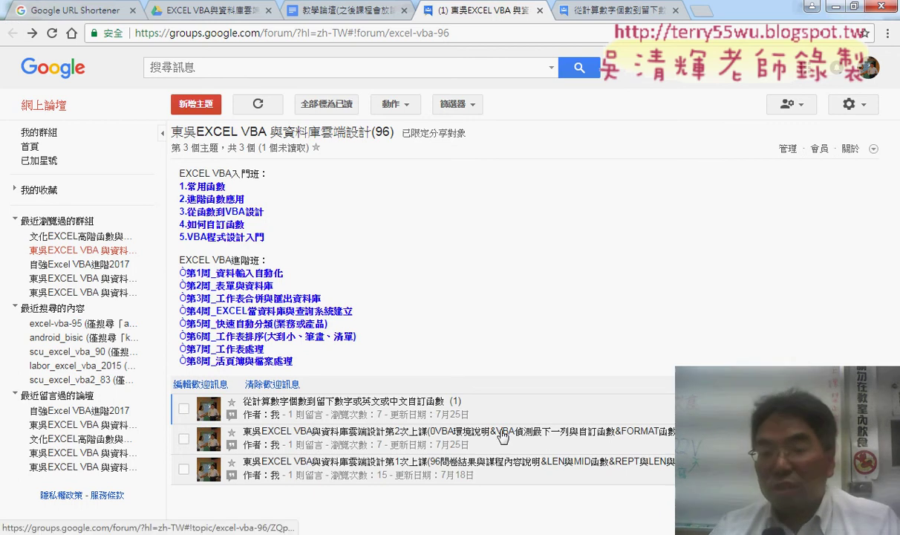
click(472, 408)
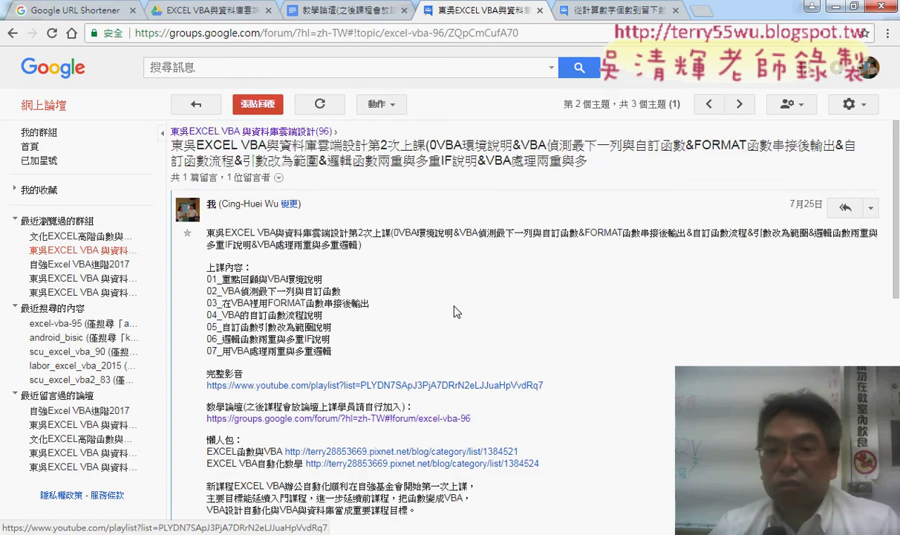
Scroll the second-lesson post and highlight its lesson items 01 to 07.
scroll(435, 293, down, 2)
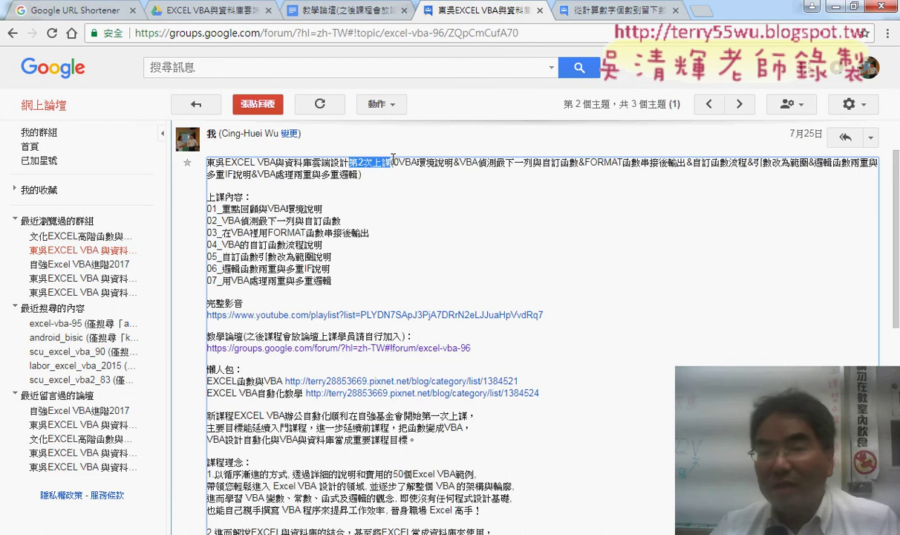
mouse_move(332, 281)
mouse_down()
mouse_move(221, 230)
mouse_move(201, 208)
mouse_up()
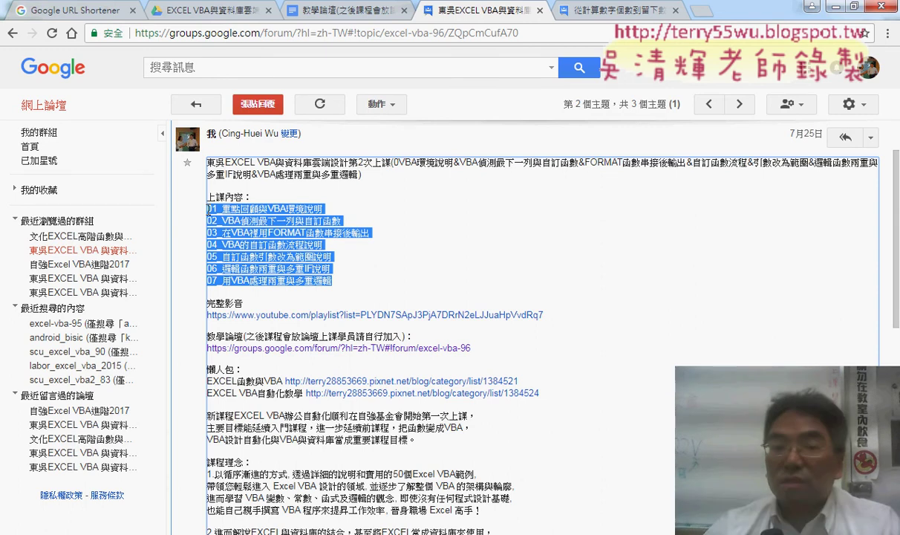
Open the 完整影音 YouTube playlist and scroll through the seven lesson videos 01–07.
click(416, 314)
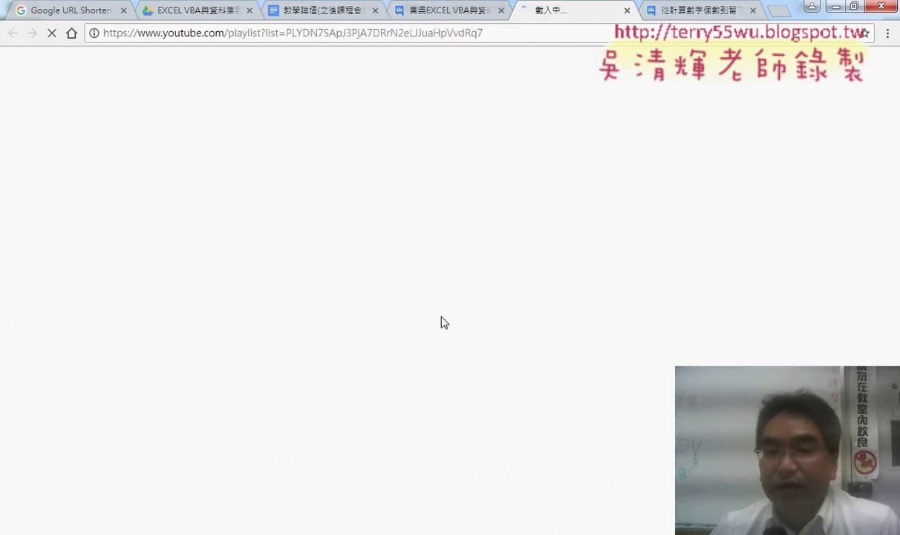
scroll(481, 320, down, 3)
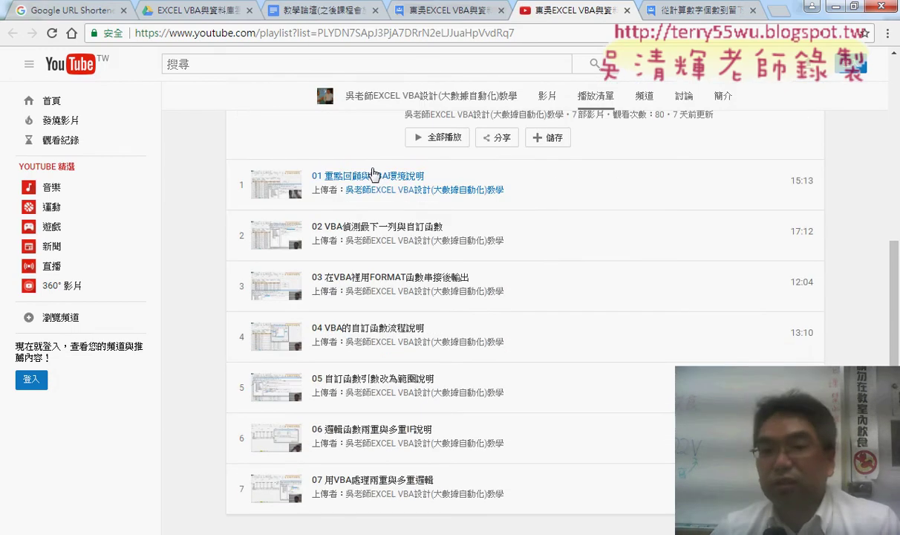
scroll(487, 436, down, 1)
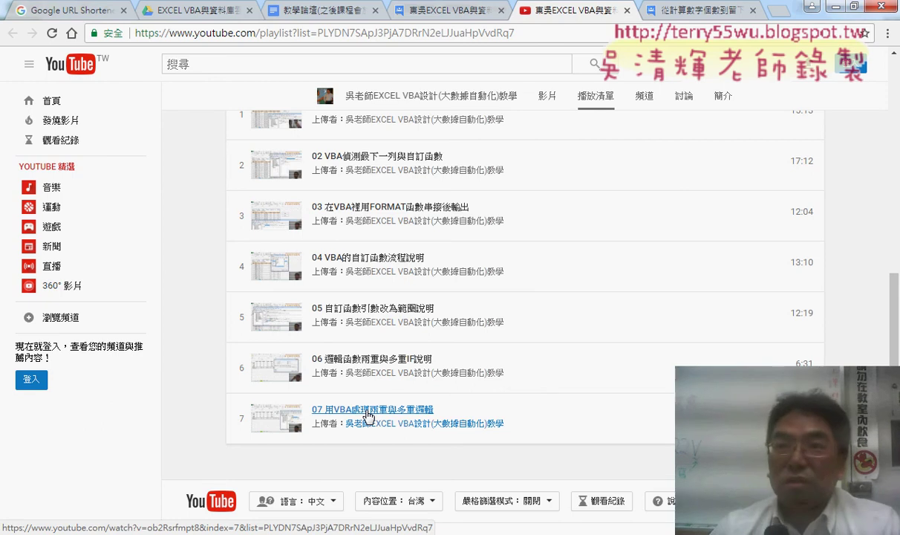
Close the YouTube tab and return to the excel-vba-96 forum topic list.
click(627, 12)
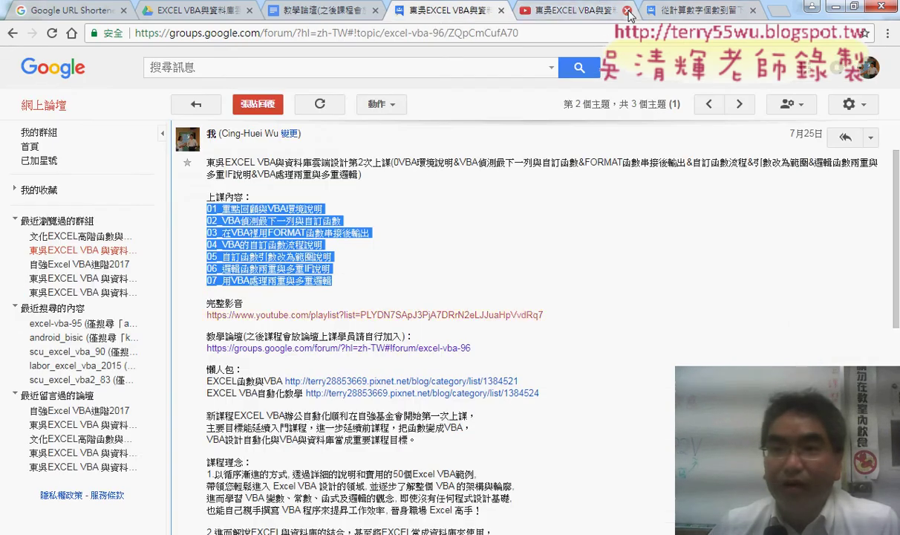
click(15, 33)
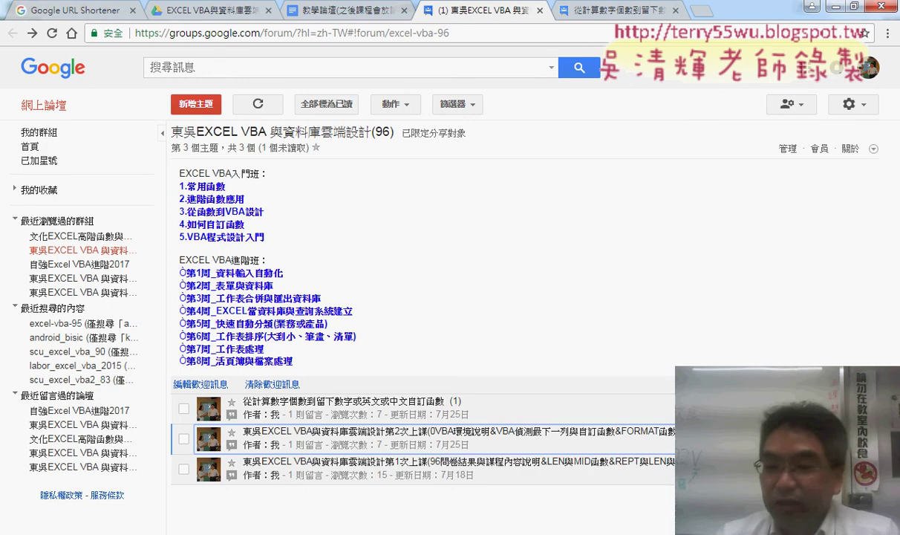
Switch from the browser to Excel's 02邏輯函數 workbook on the IF sheet.
mouse_move(324, 512)
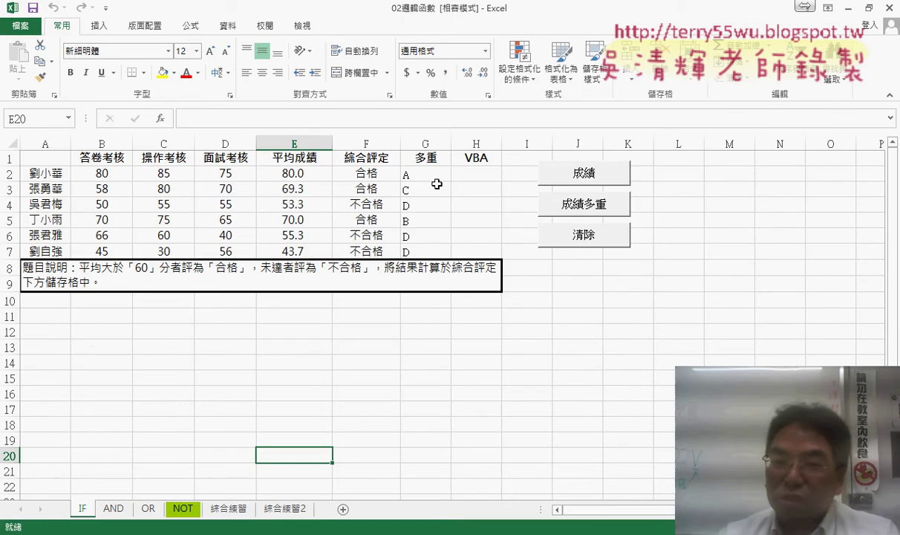
click(416, 171)
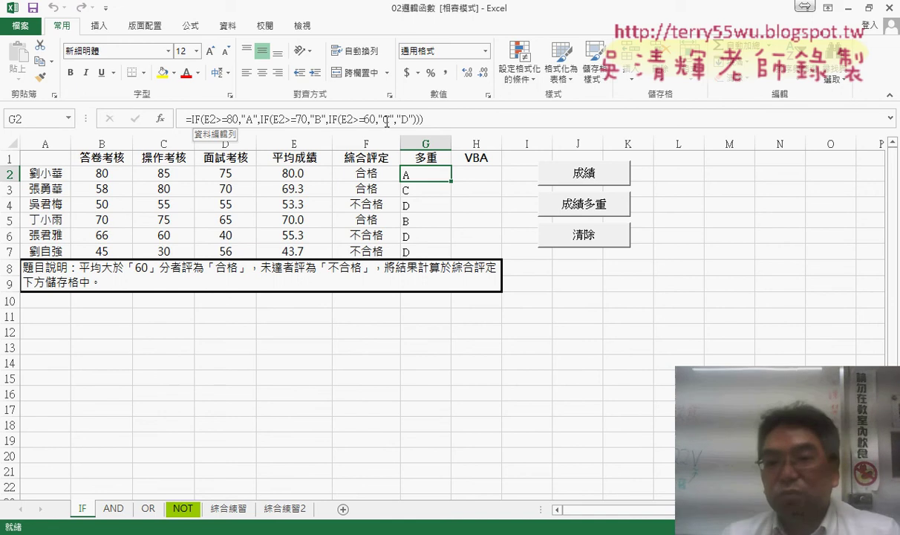
click(464, 172)
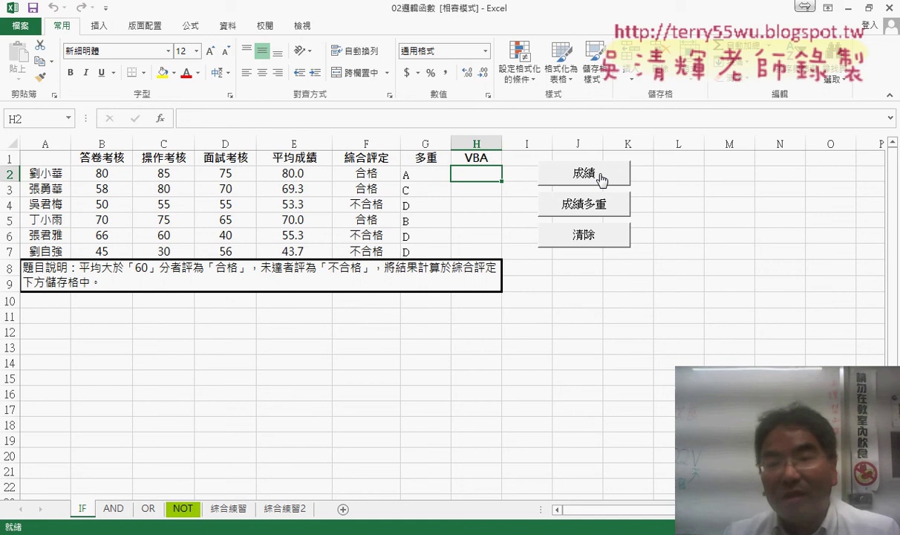
click(602, 178)
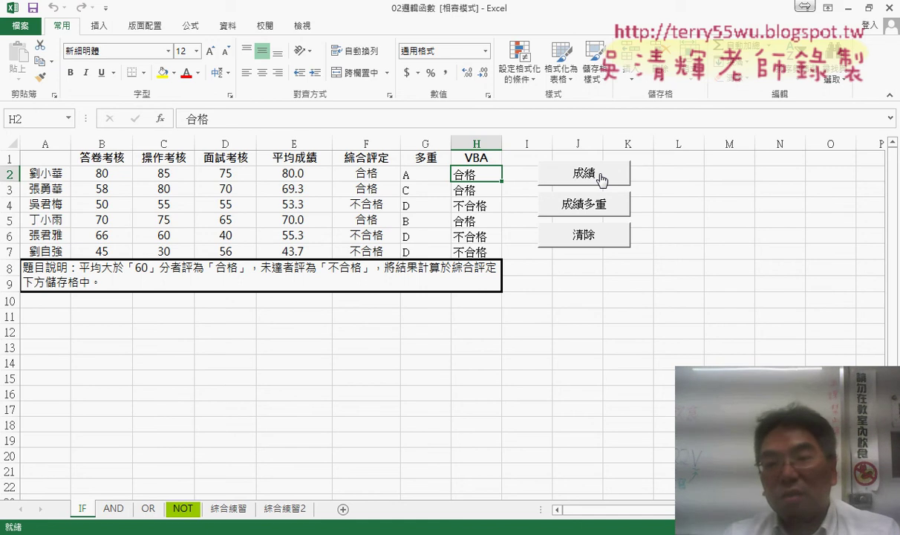
click(569, 227)
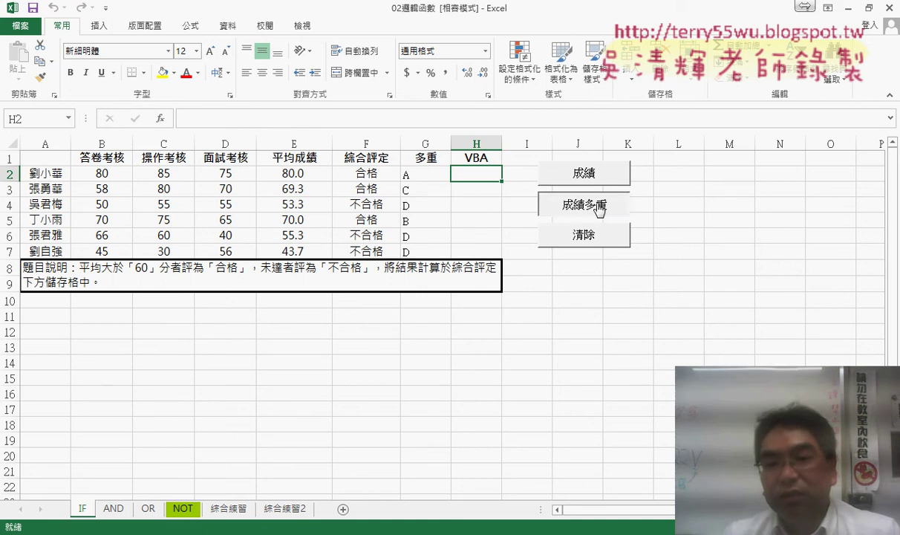
Fill the VBA column with A–D grades, clear it with 清除, and select student rows 2–7.
click(598, 207)
click(598, 236)
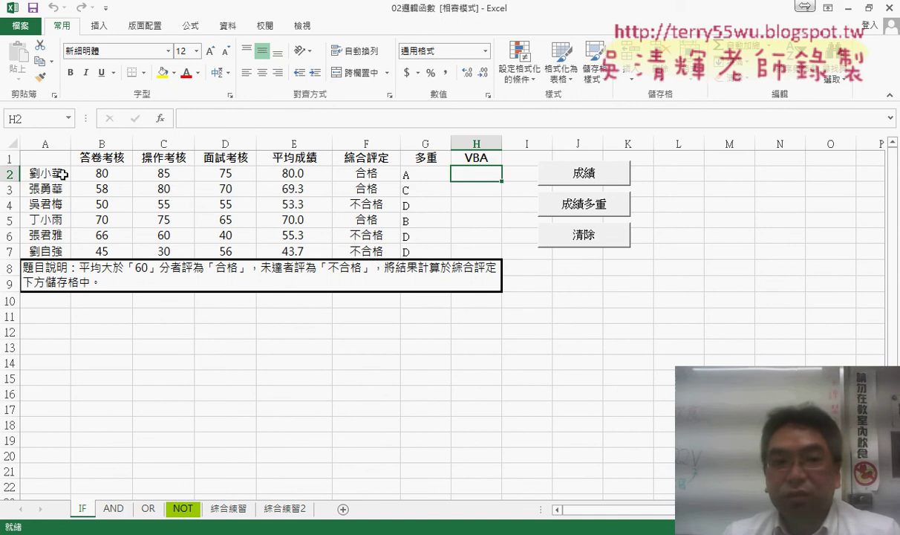
click(9, 171)
click(9, 251)
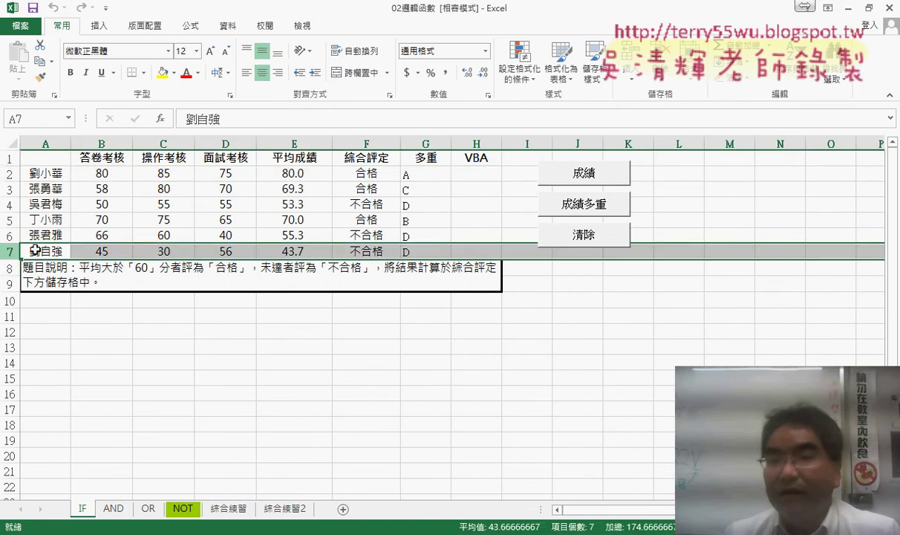
Inspect the IF formula in F2 and the AVERAGE formula in E2, then select H2.
click(352, 175)
click(295, 174)
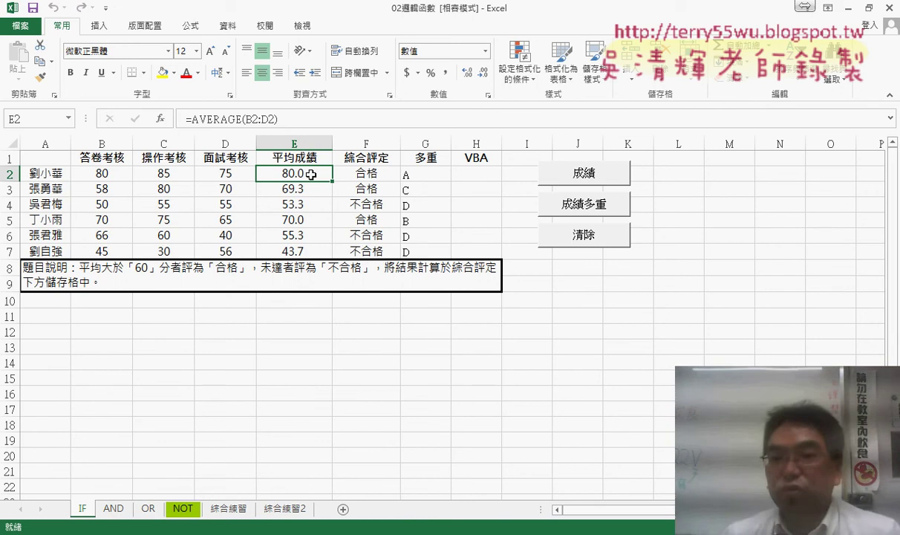
click(479, 174)
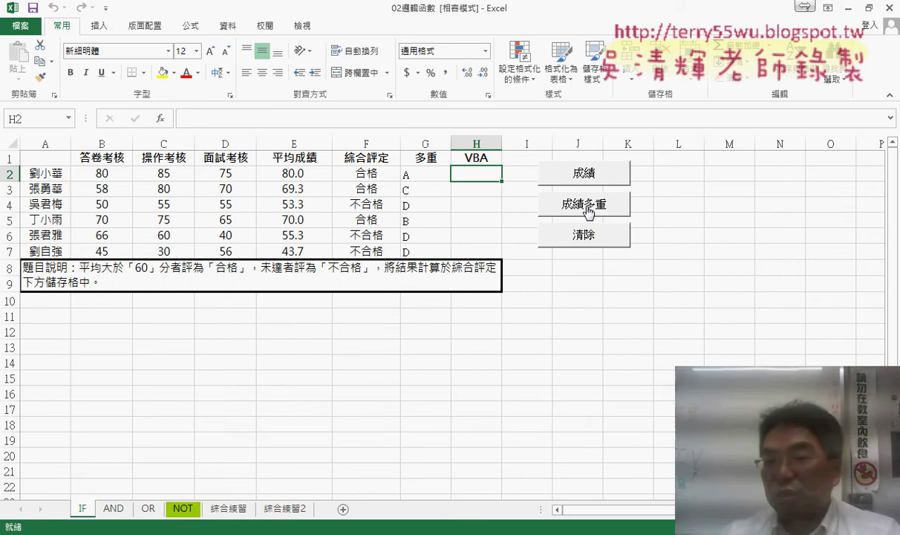
Check the 成績多重 button's assigned macro and open its code in the VBA editor.
right_click(588, 211)
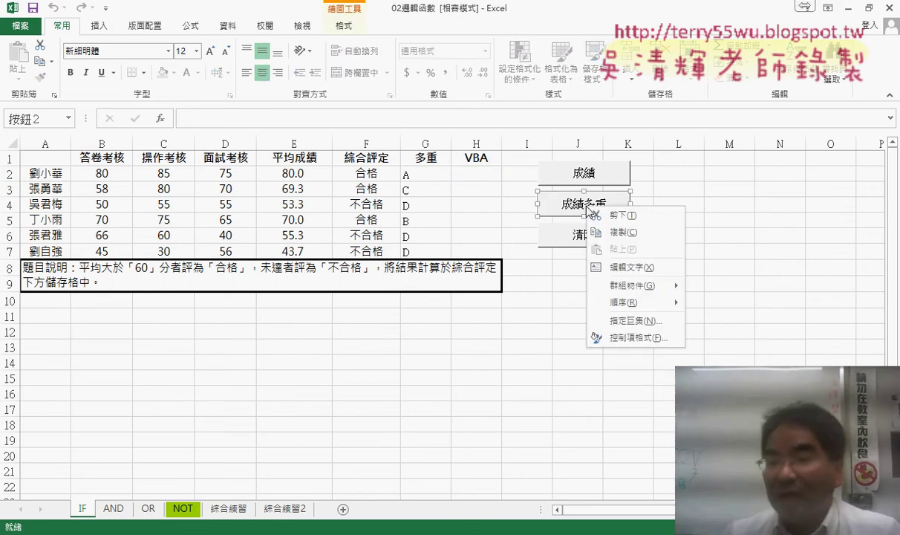
click(620, 321)
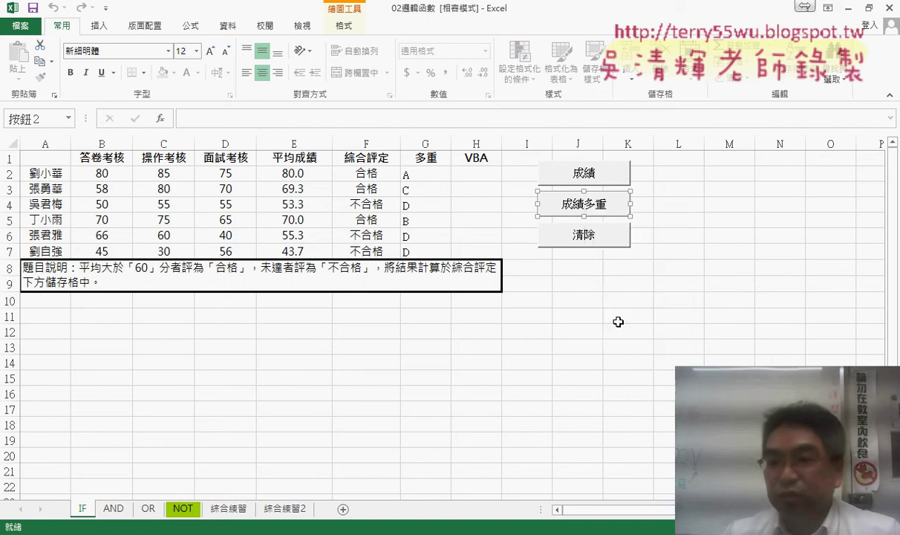
click(726, 215)
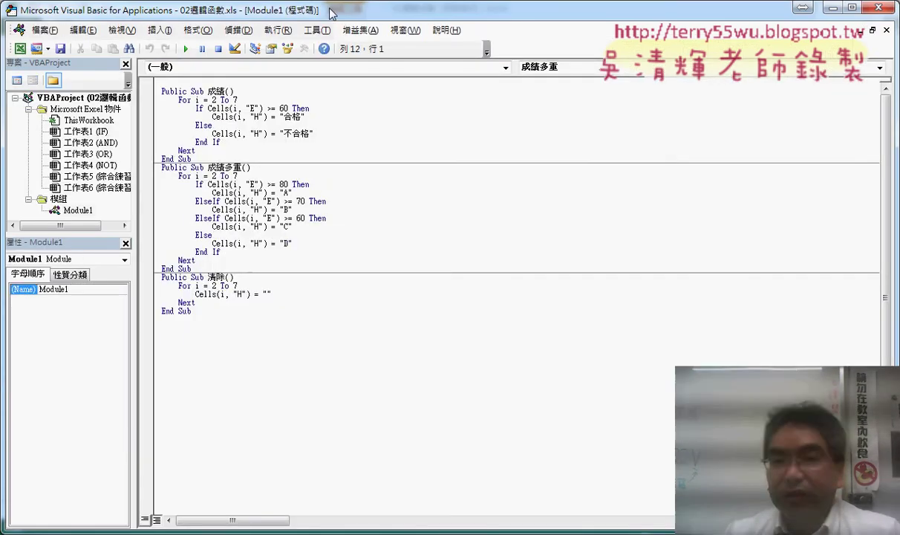
drag(374, 11, 373, 25)
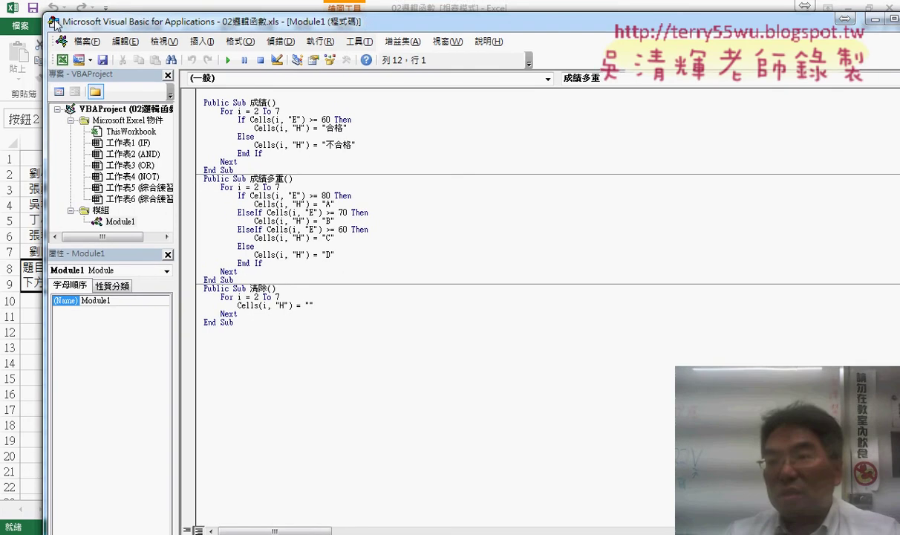
Back on the sheet, recheck the 成績多重 macro assignment and close it unchanged.
click(845, 18)
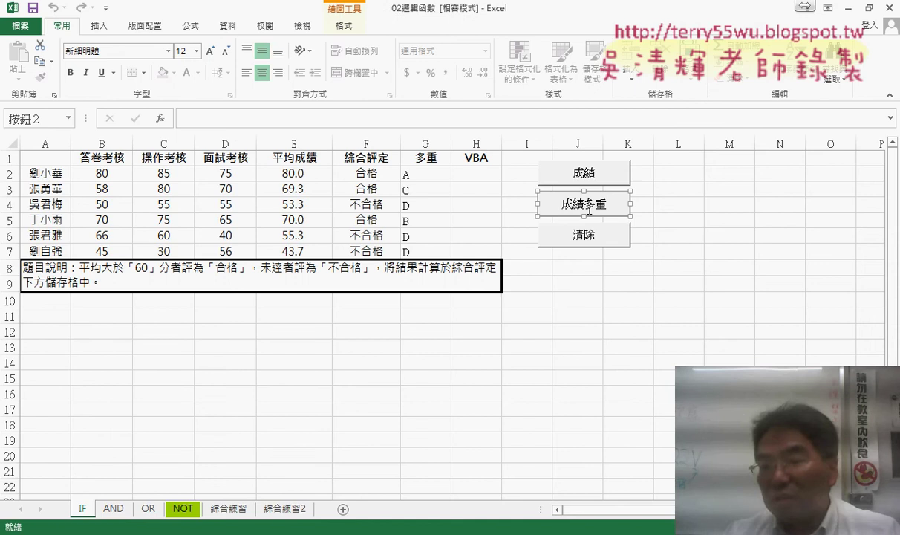
right_click(592, 207)
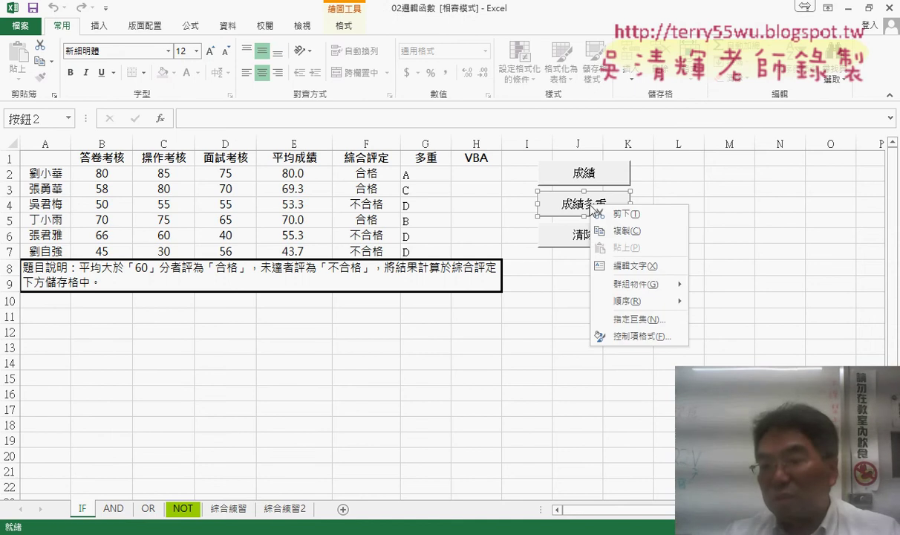
click(638, 322)
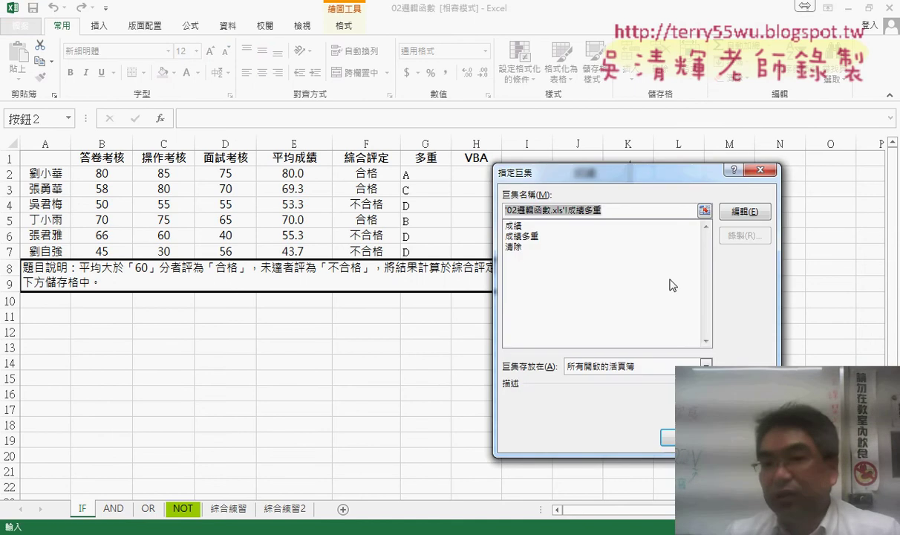
click(760, 170)
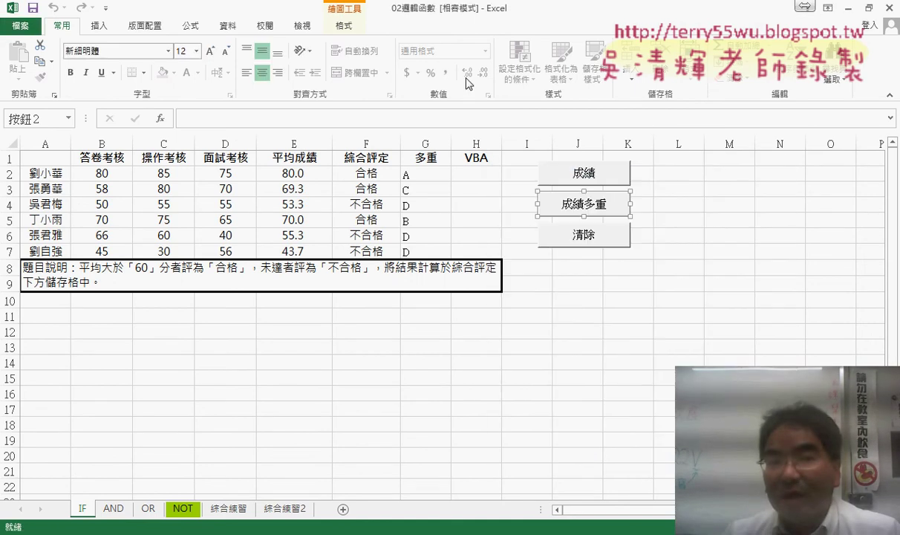
Enable the 開發人員 tab via 自訂功能區, then open its 巨集 list of workbook macros.
click(105, 10)
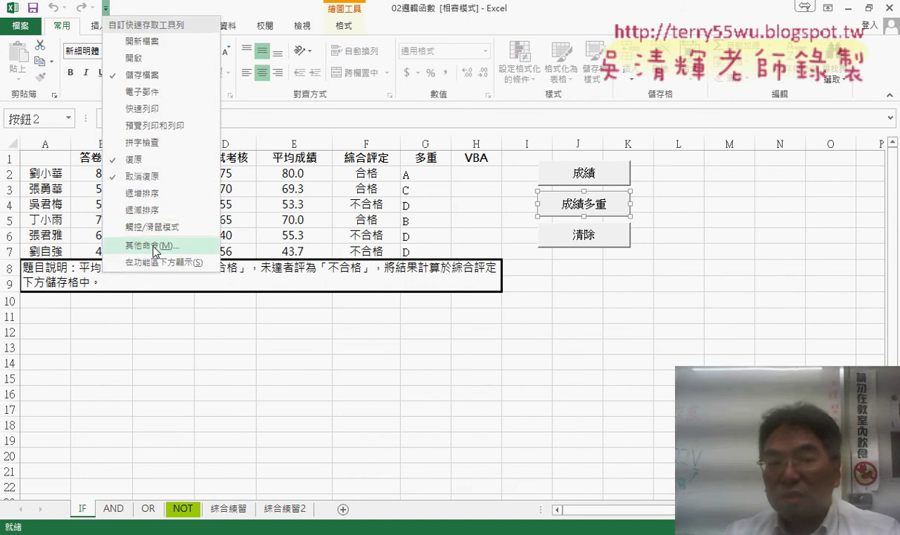
click(160, 242)
click(180, 179)
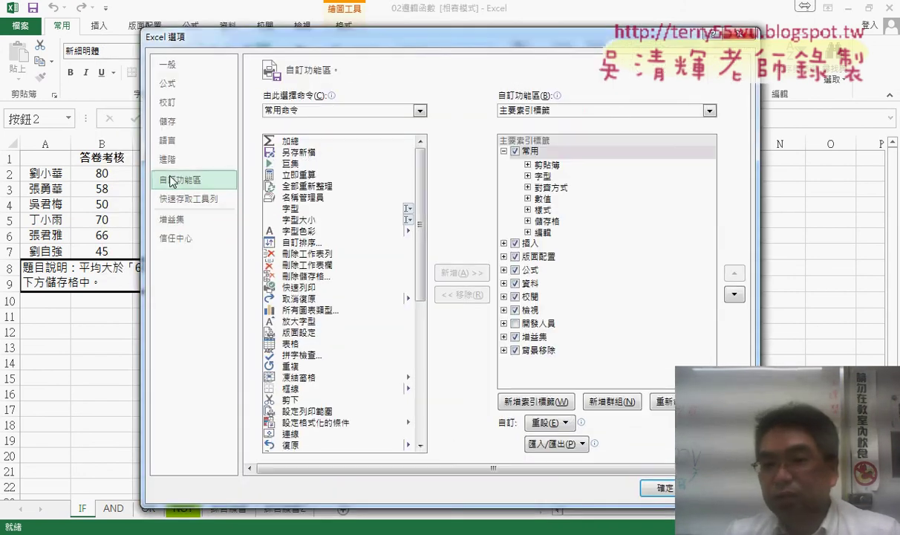
click(523, 324)
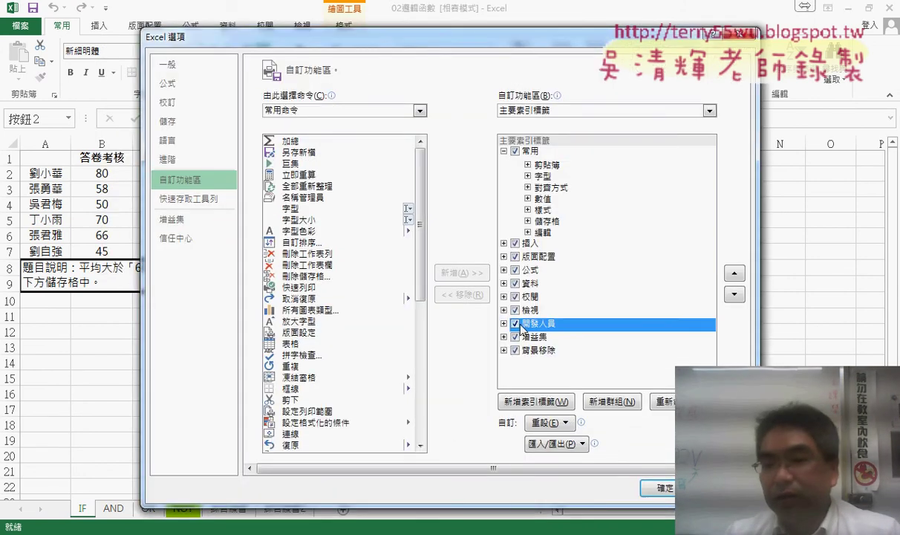
click(660, 488)
click(353, 27)
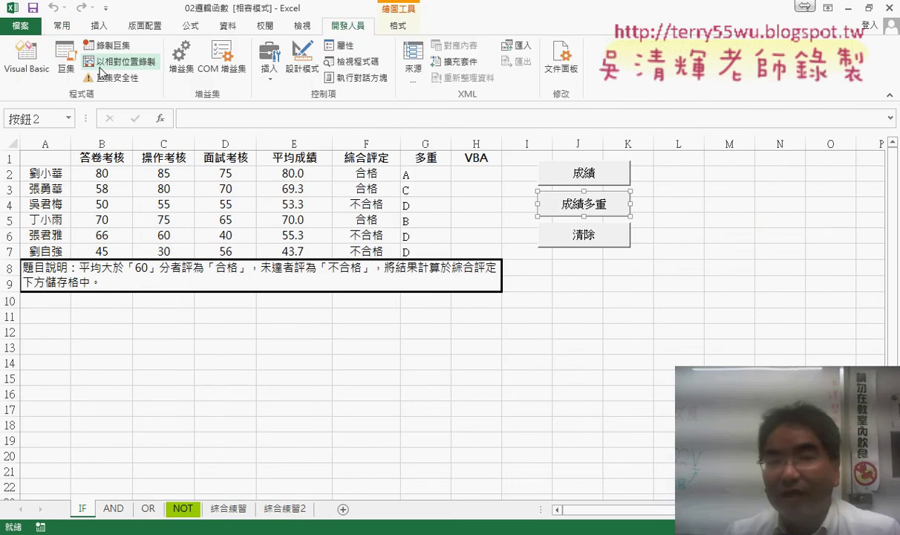
click(67, 68)
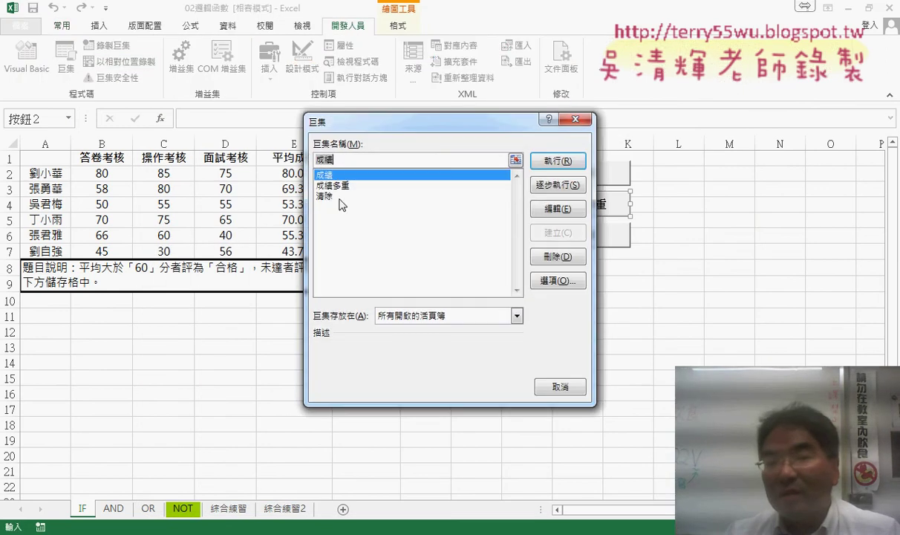
Close the 巨集 dialog and open Module1's code in the Visual Basic editor.
drag(353, 124, 190, 133)
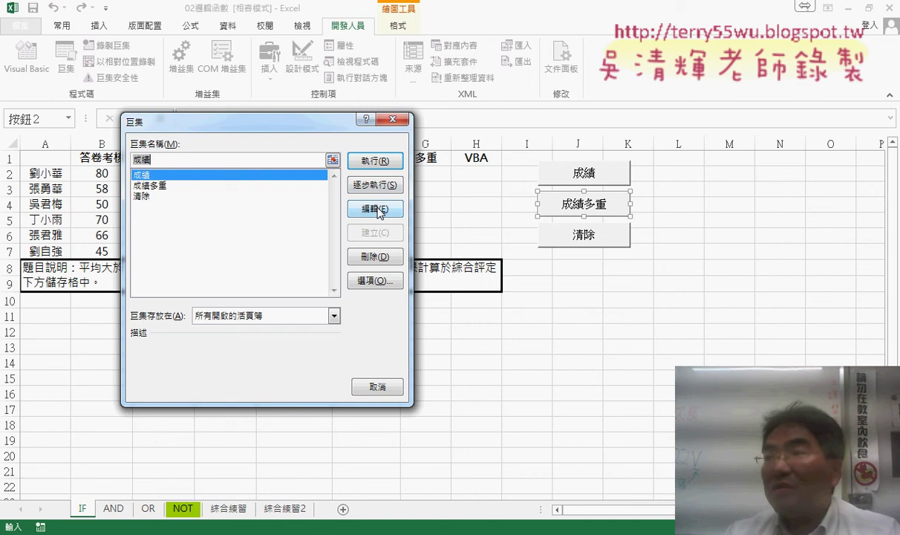
click(398, 123)
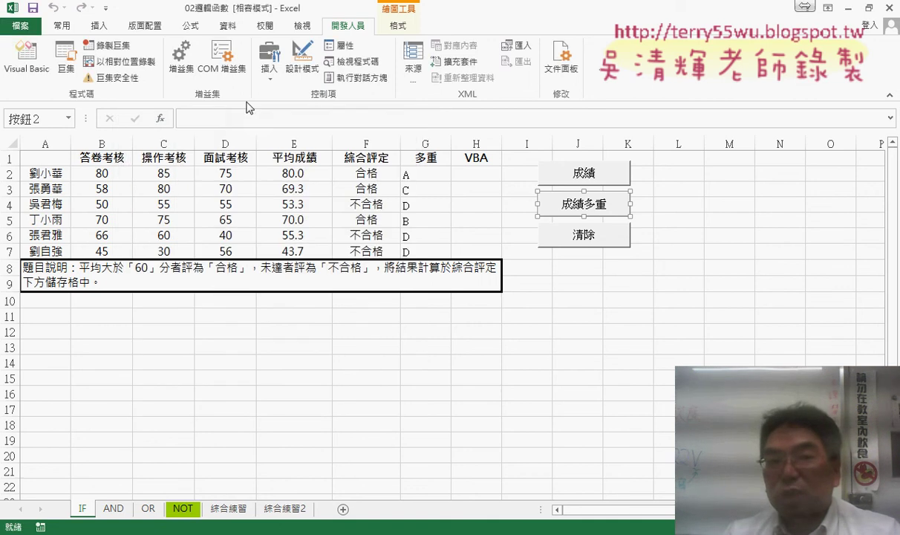
click(37, 72)
click(74, 225)
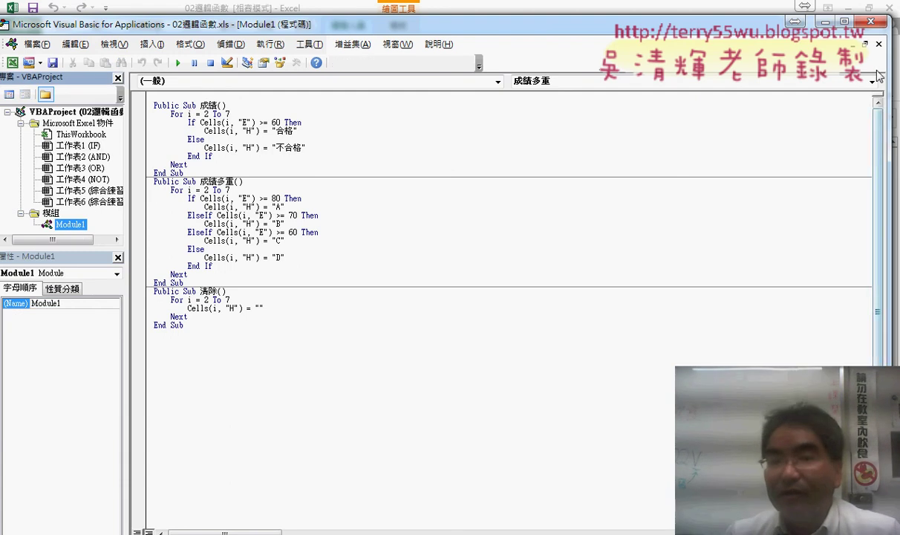
click(879, 45)
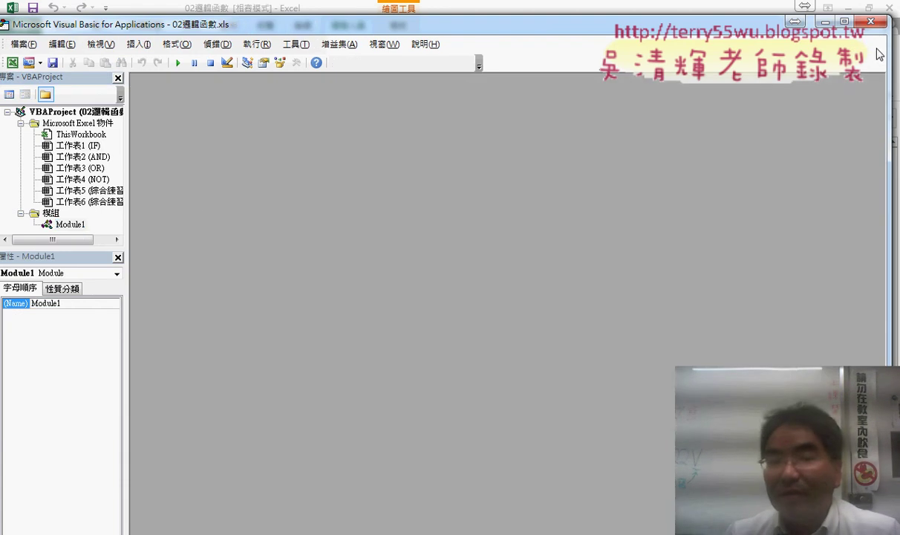
double_click(72, 224)
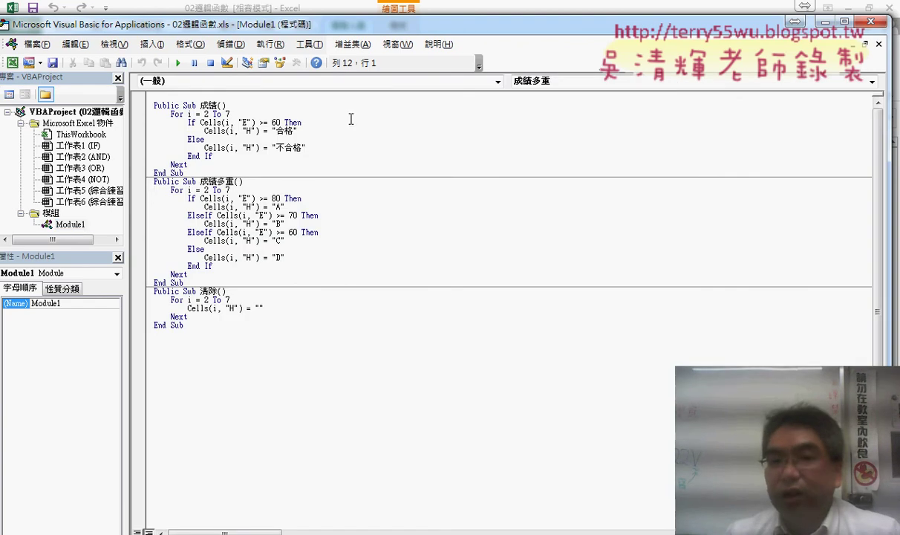
Set the VBA editor's code font size to 12 on the 撰寫風格 options page.
click(308, 44)
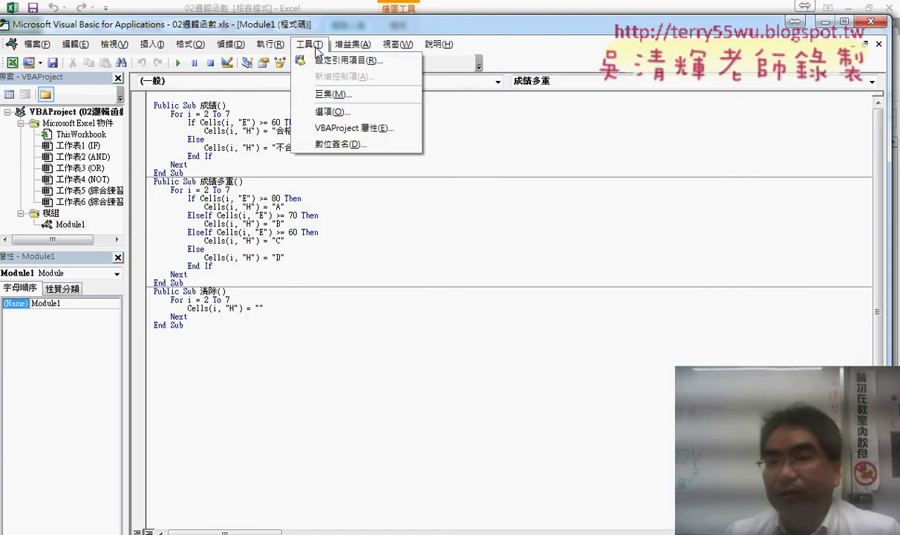
click(332, 111)
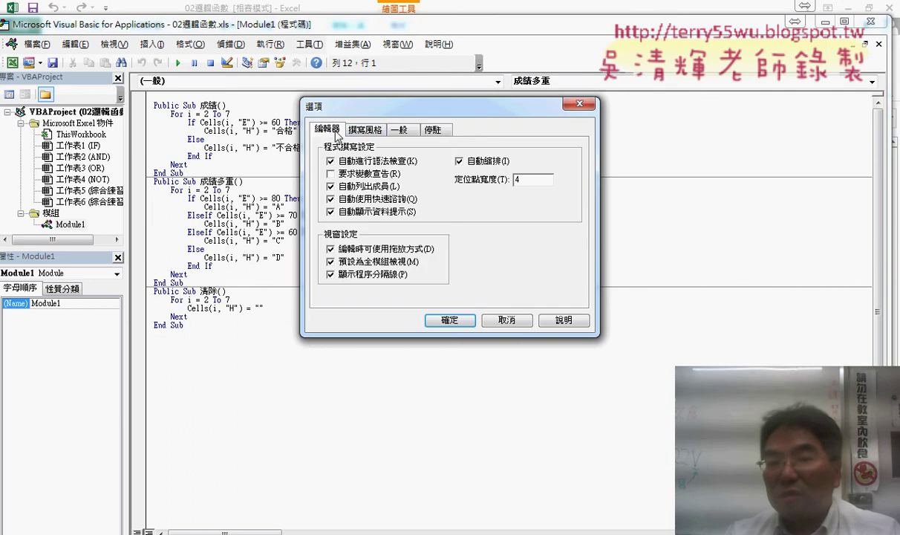
click(365, 130)
click(510, 192)
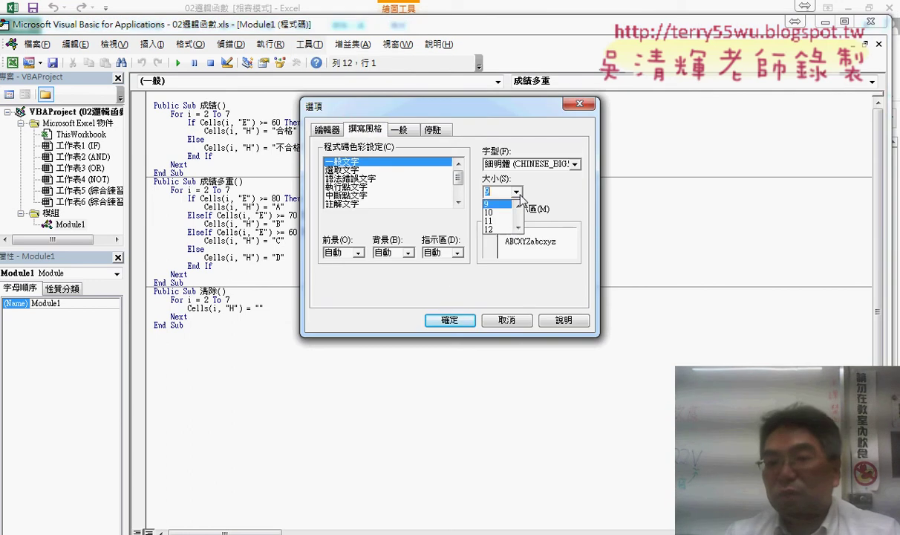
click(497, 235)
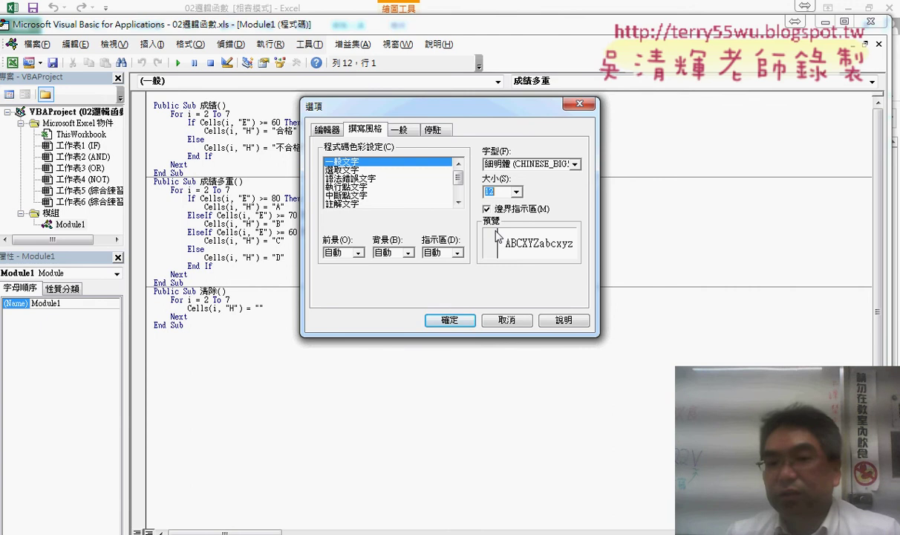
click(464, 324)
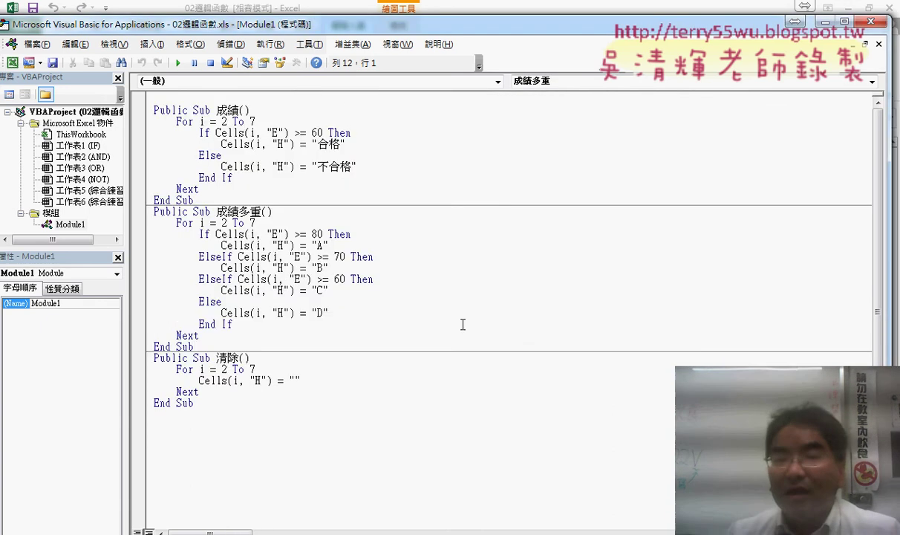
drag(445, 24, 479, 212)
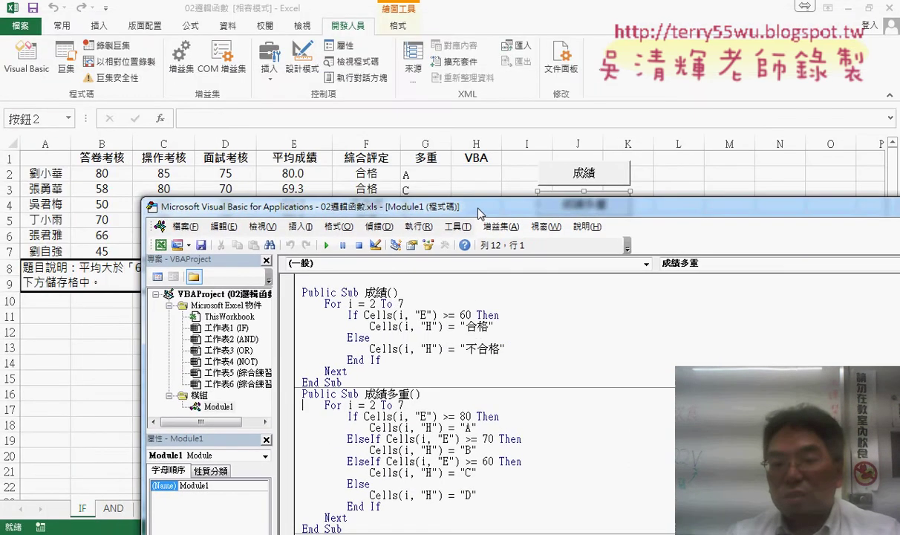
drag(367, 381, 284, 287)
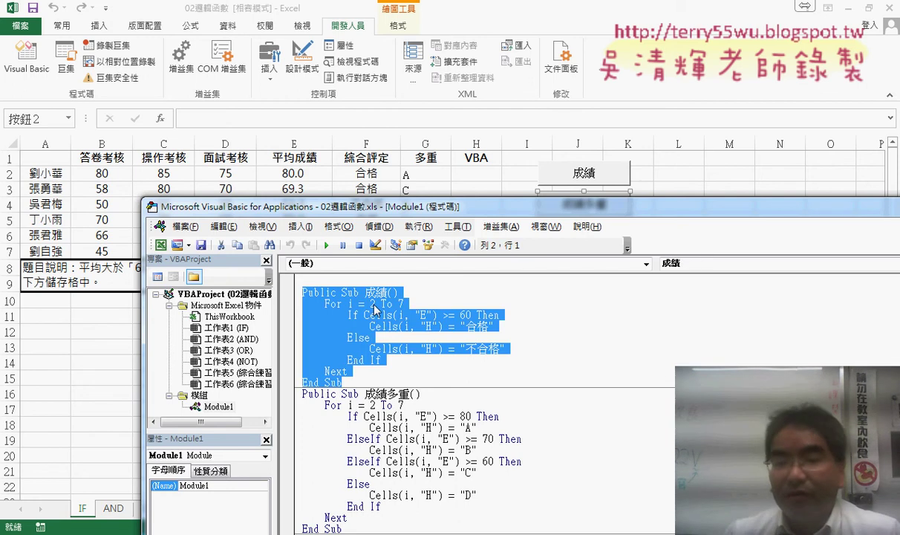
click(540, 312)
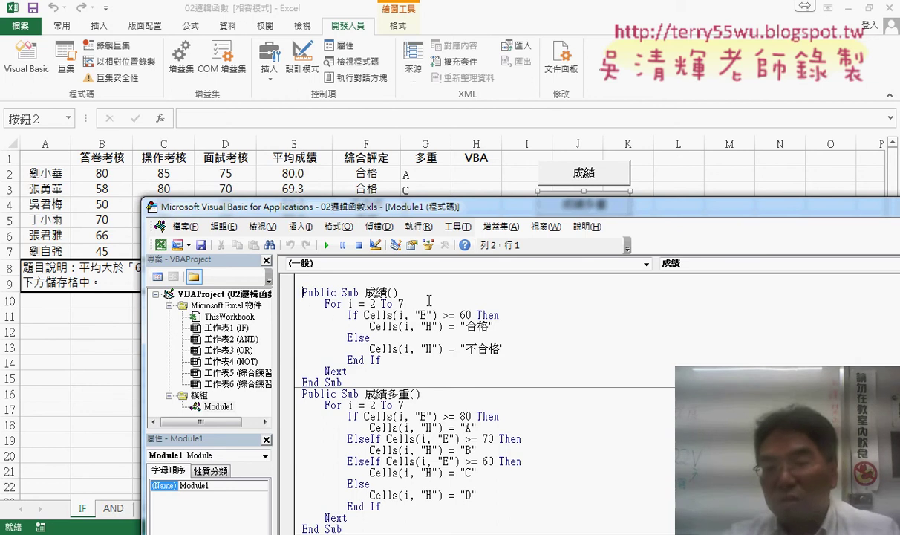
click(349, 304)
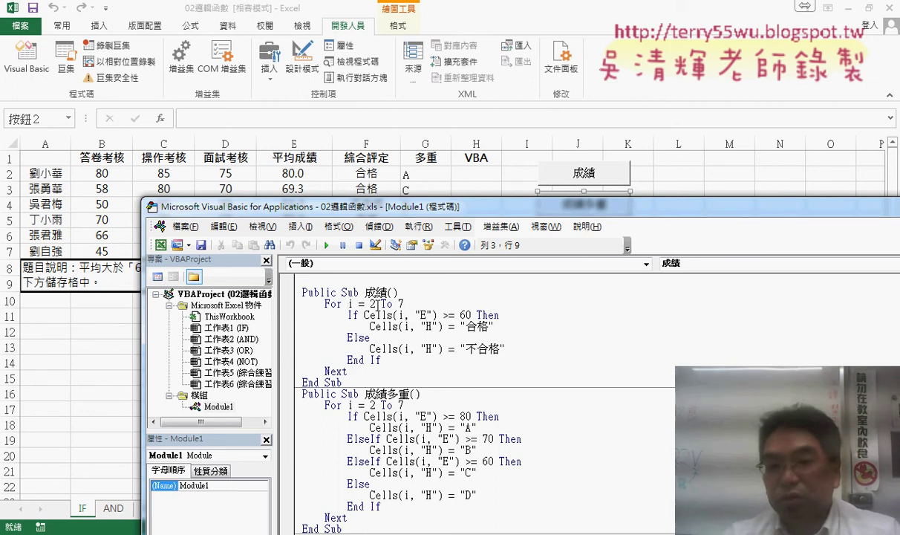
key(Right)
key(Right)
key(Right)
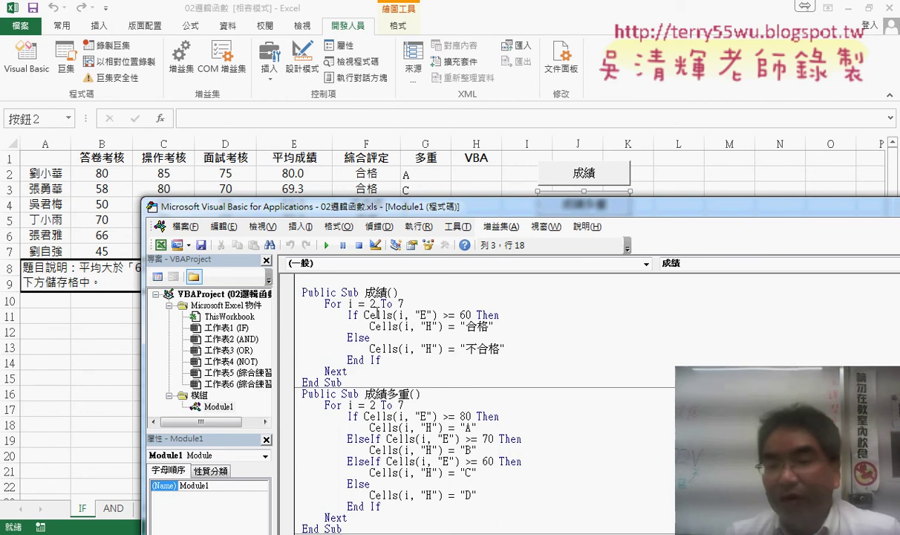
double_click(354, 315)
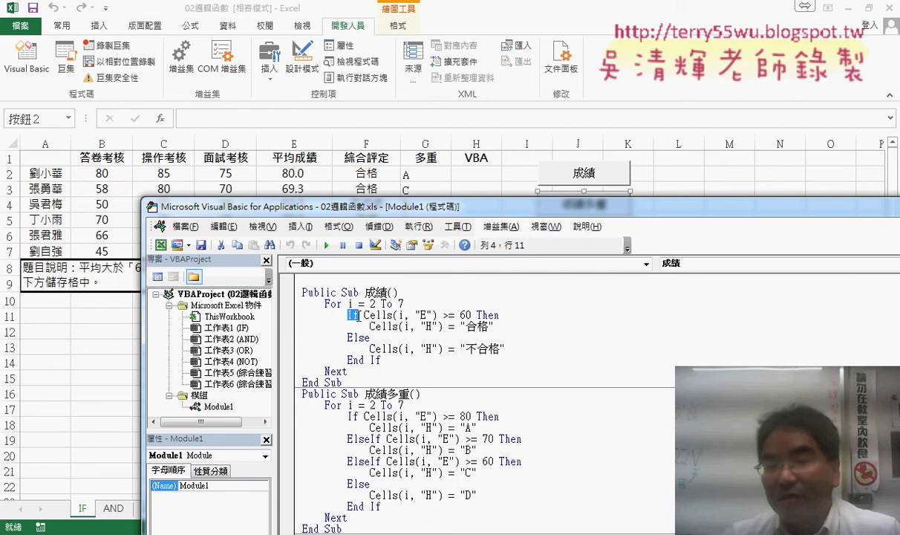
double_click(479, 315)
double_click(356, 338)
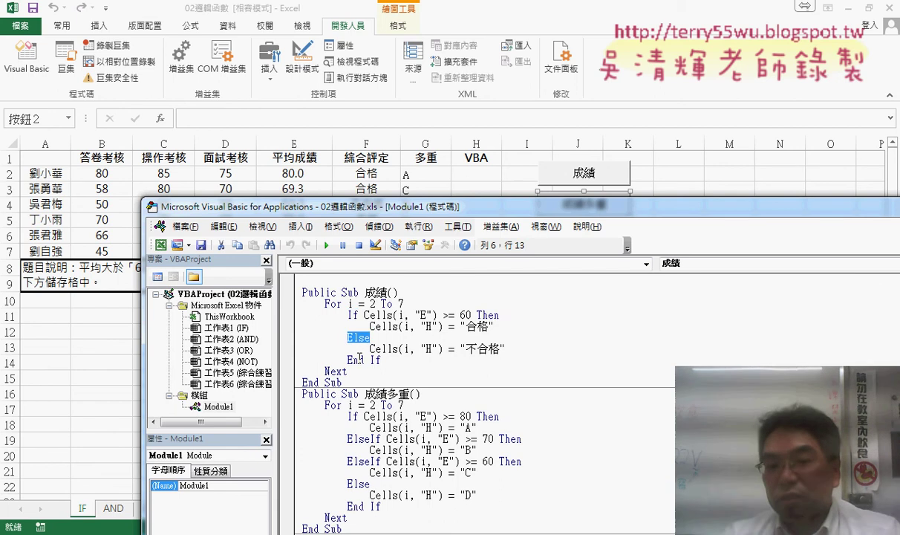
drag(347, 359, 392, 360)
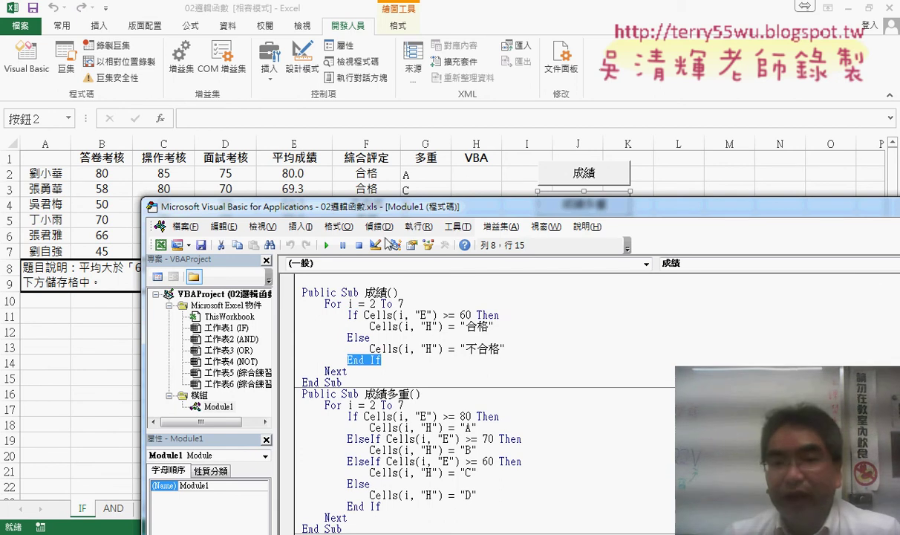
drag(340, 207, 285, 196)
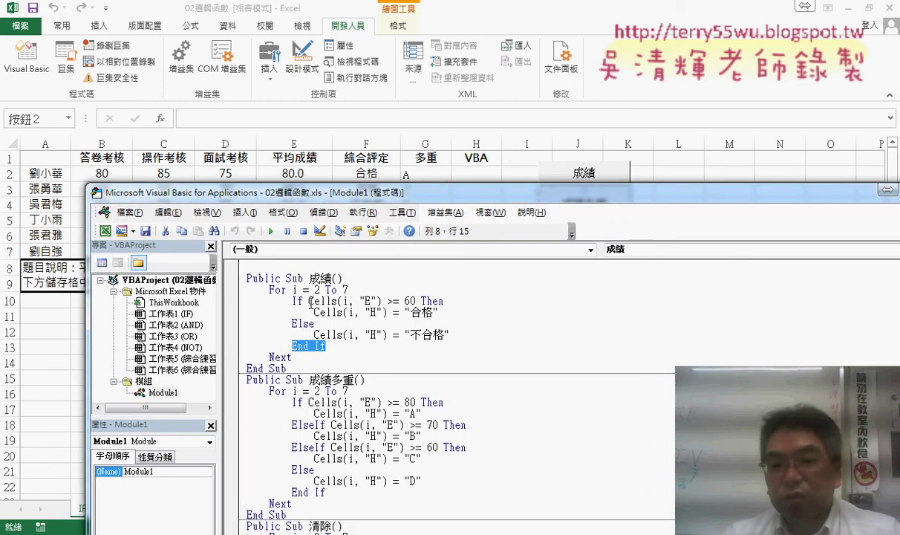
drag(309, 301, 416, 300)
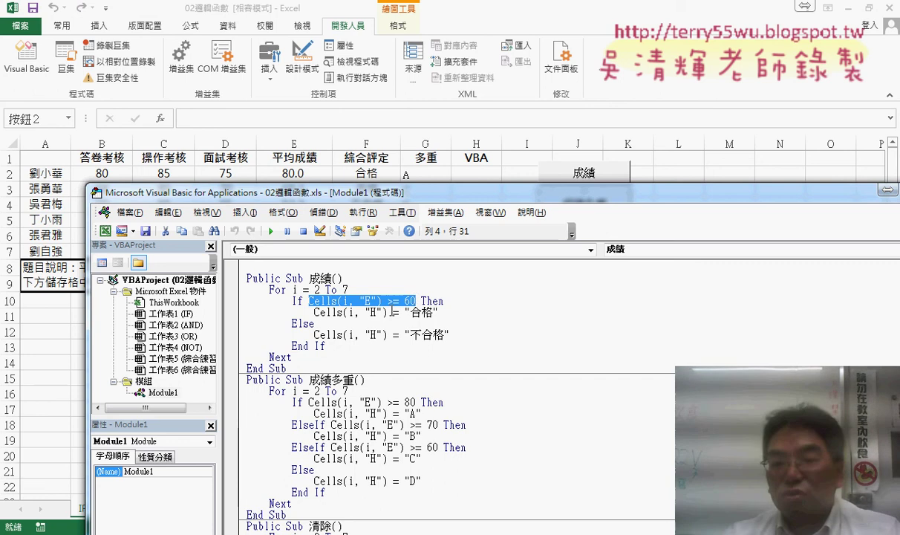
drag(404, 311, 439, 313)
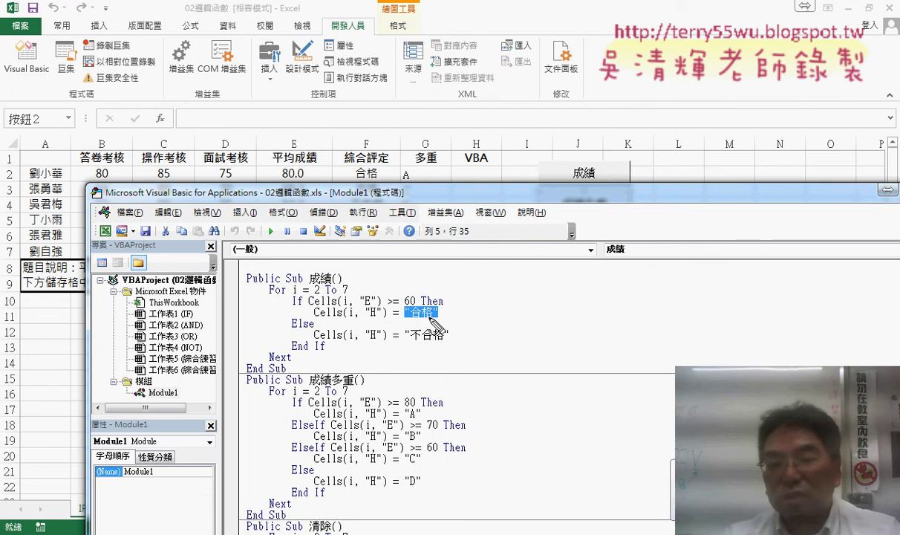
drag(433, 325, 389, 308)
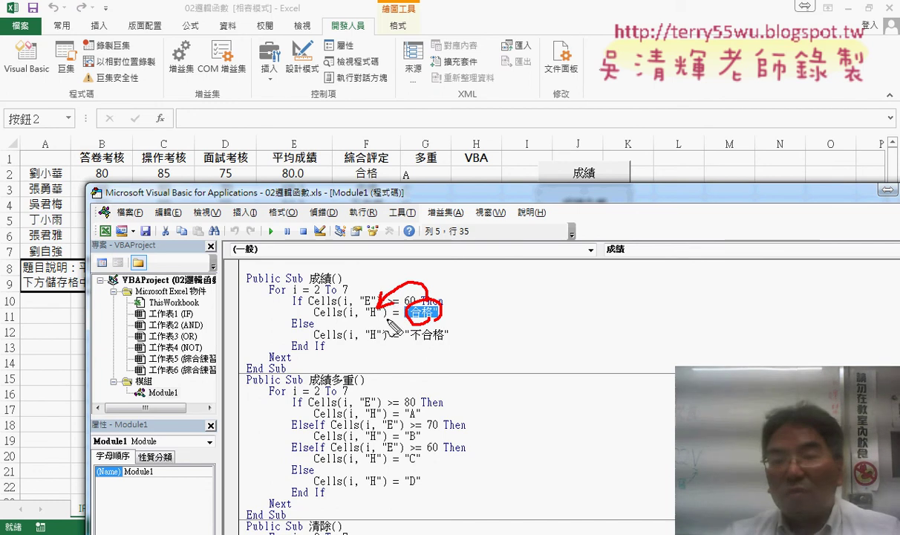
drag(473, 146, 473, 151)
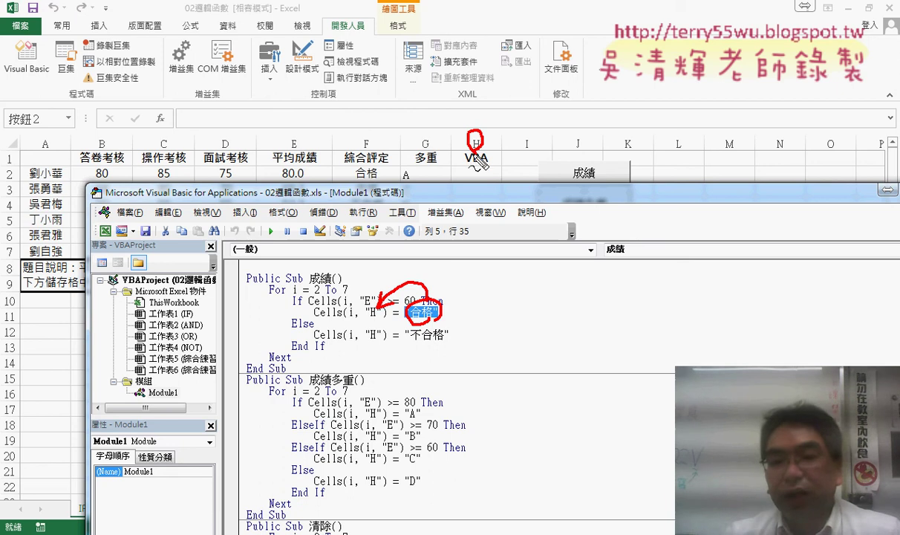
drag(349, 319, 357, 322)
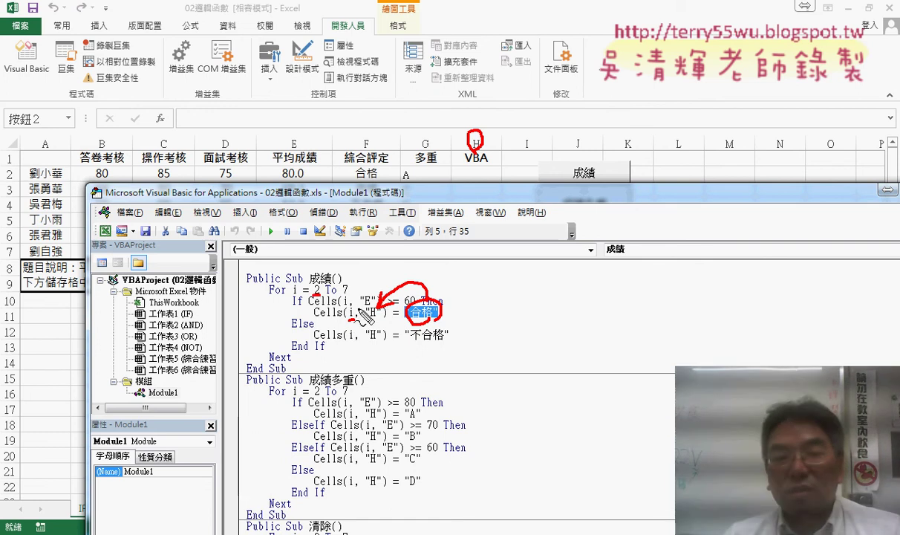
drag(316, 160, 318, 175)
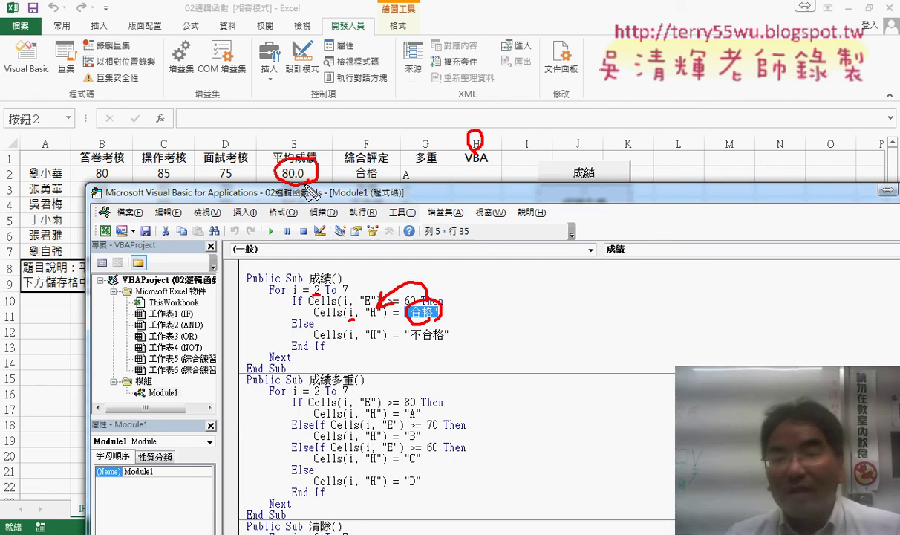
drag(482, 165, 475, 165)
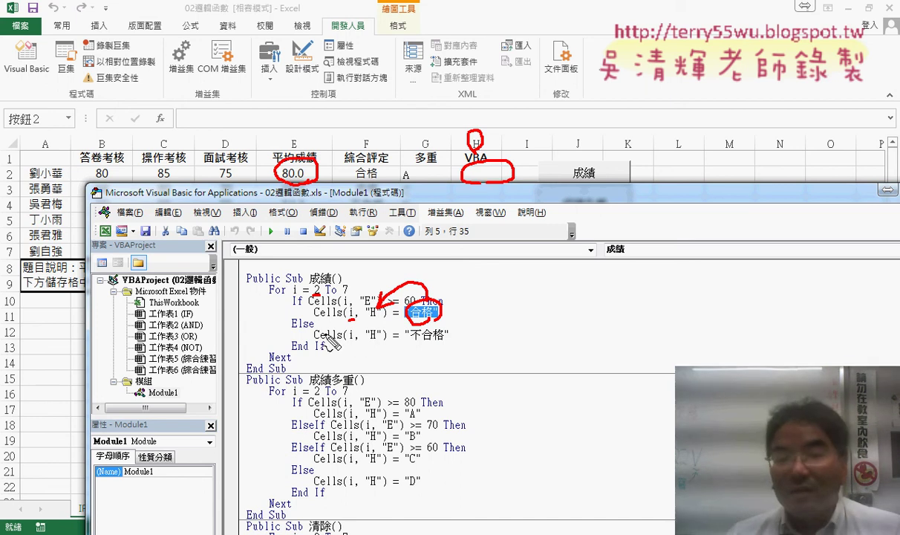
key(Escape)
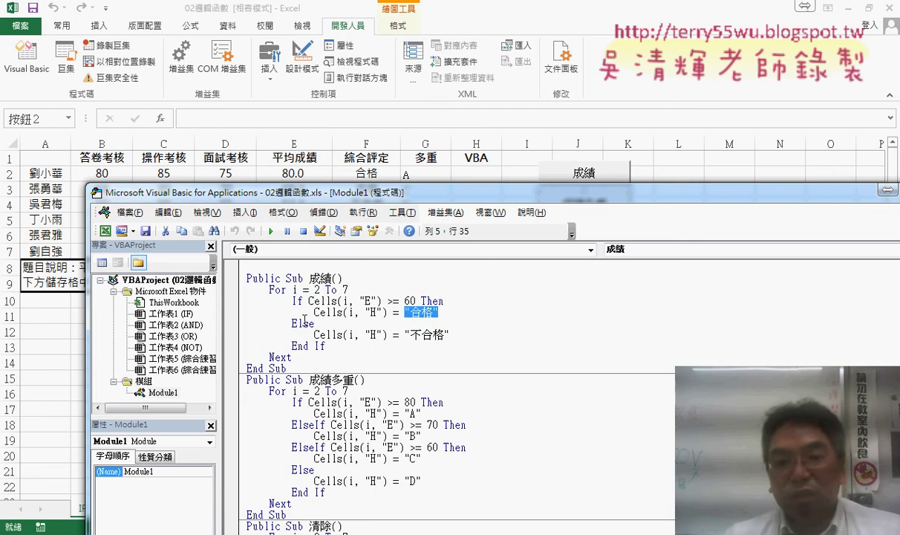
drag(335, 193, 333, 225)
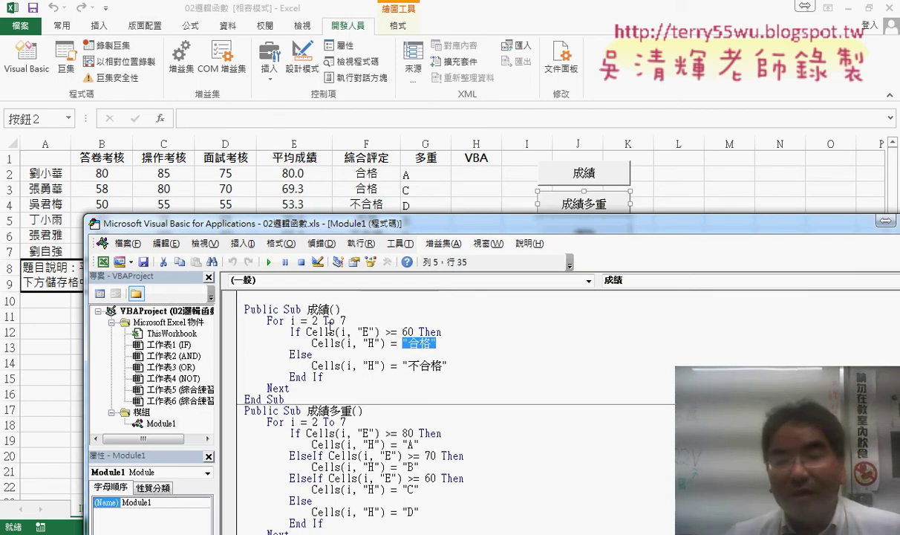
click(295, 320)
double_click(314, 320)
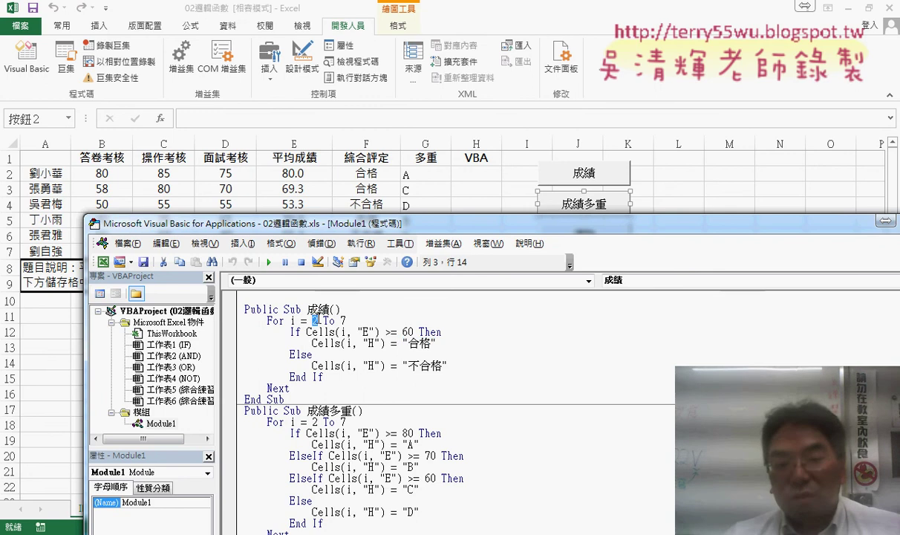
click(277, 388)
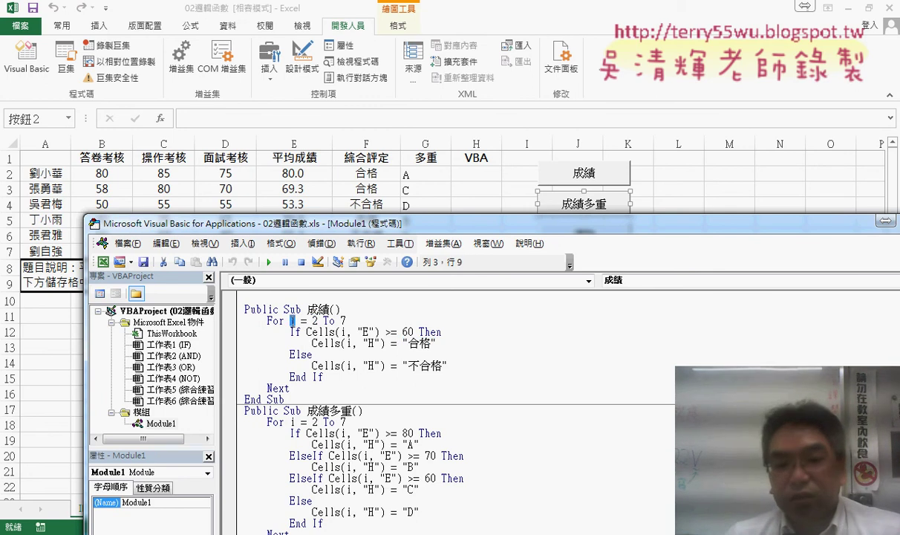
double_click(292, 320)
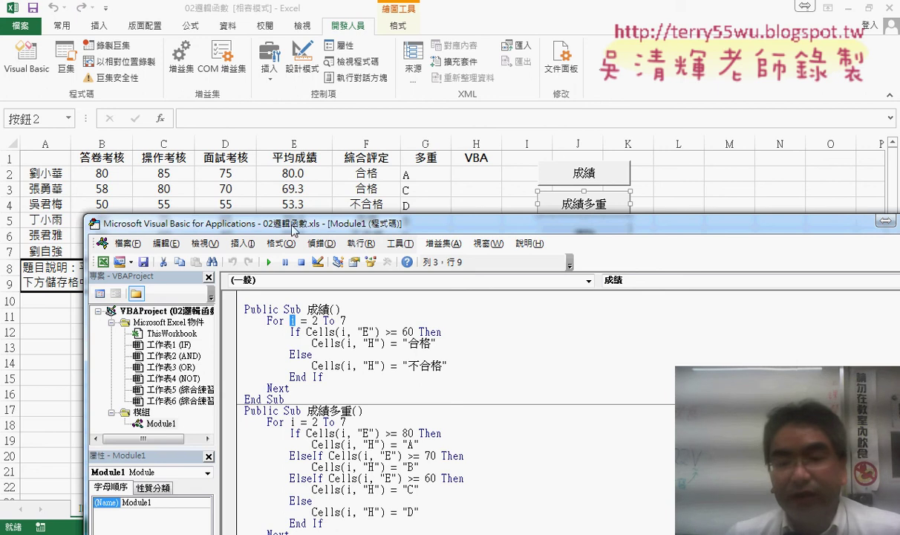
double_click(343, 332)
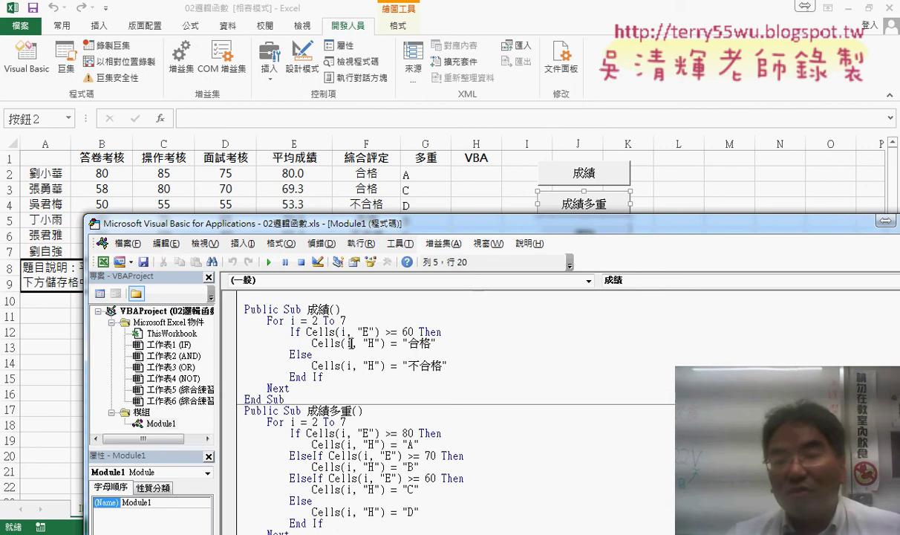
double_click(348, 343)
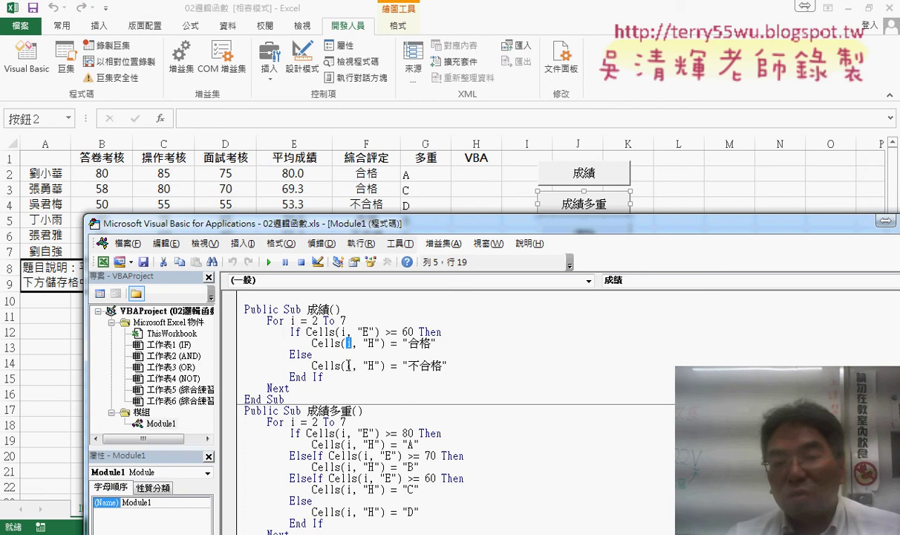
double_click(349, 366)
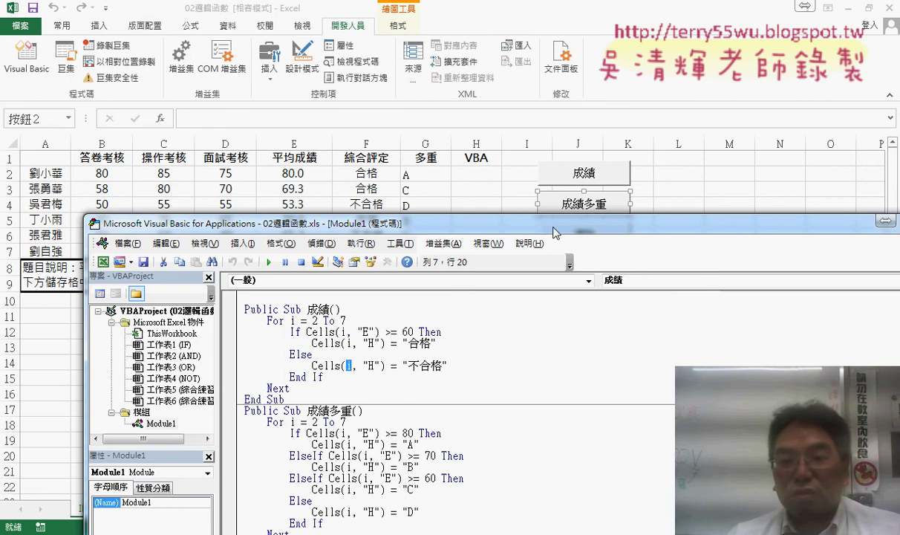
Run the 成績 macro from the editor so column H shows 合格 or 不合格.
drag(553, 232, 608, 278)
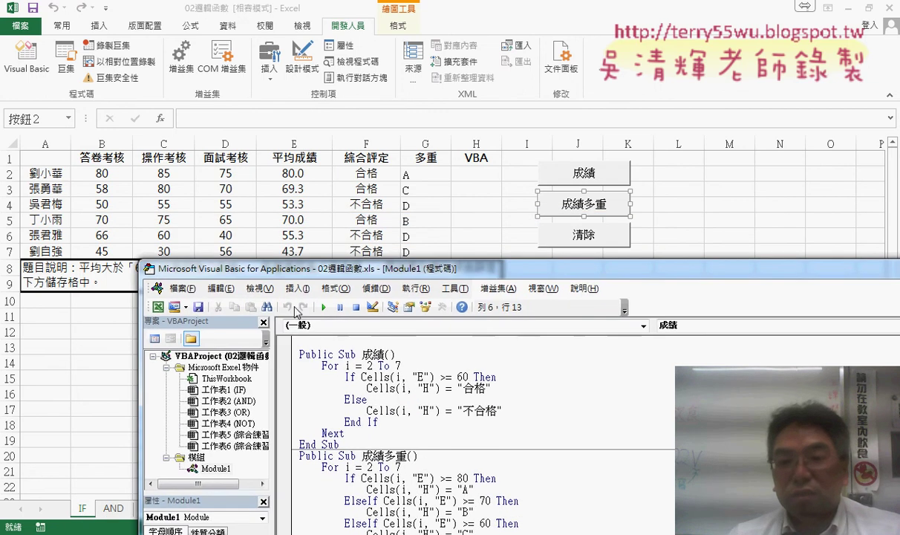
click(324, 307)
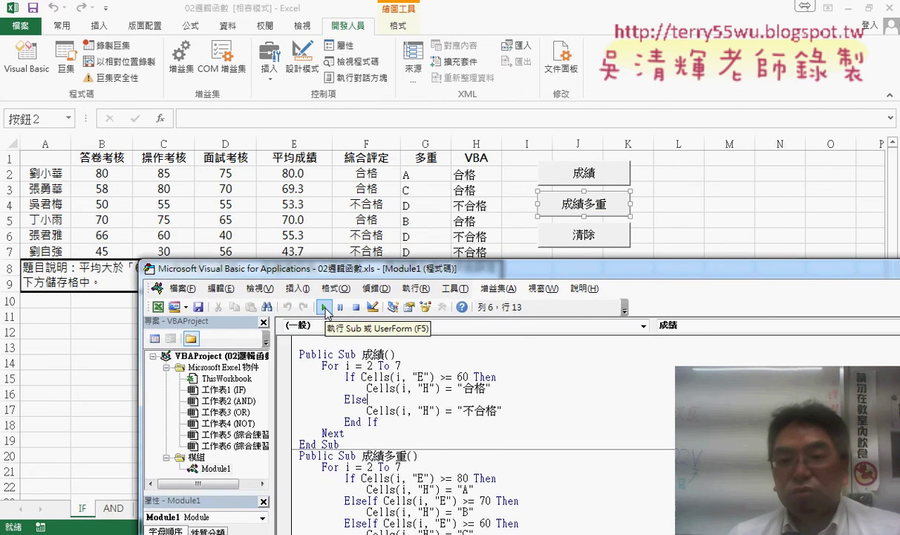
drag(352, 271, 305, 208)
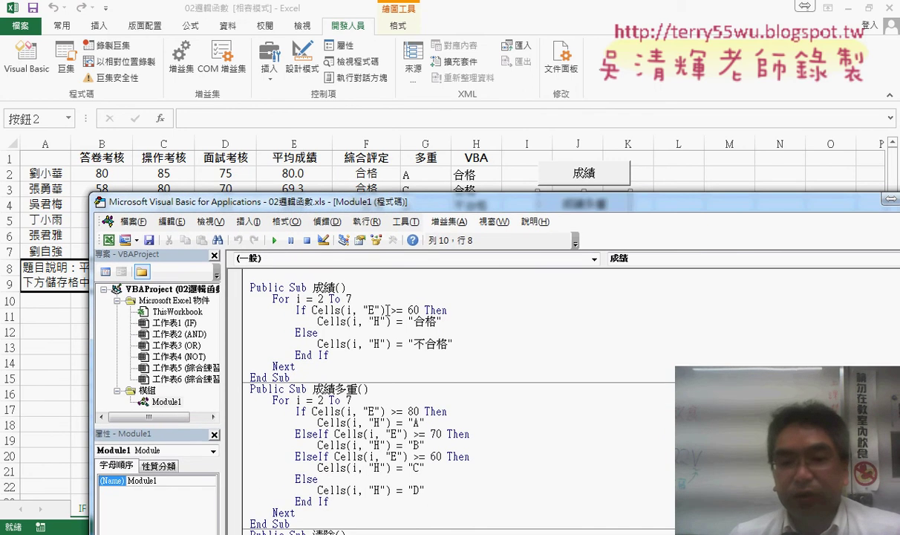
Add blank lines below the last procedure in Module1.
drag(330, 202, 326, 131)
click(296, 525)
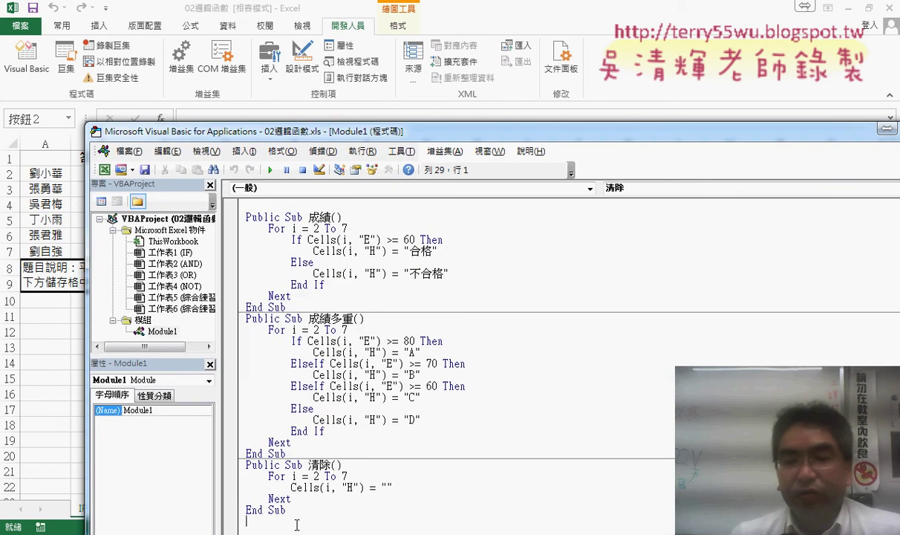
key(Return)
key(Return)
key(Return)
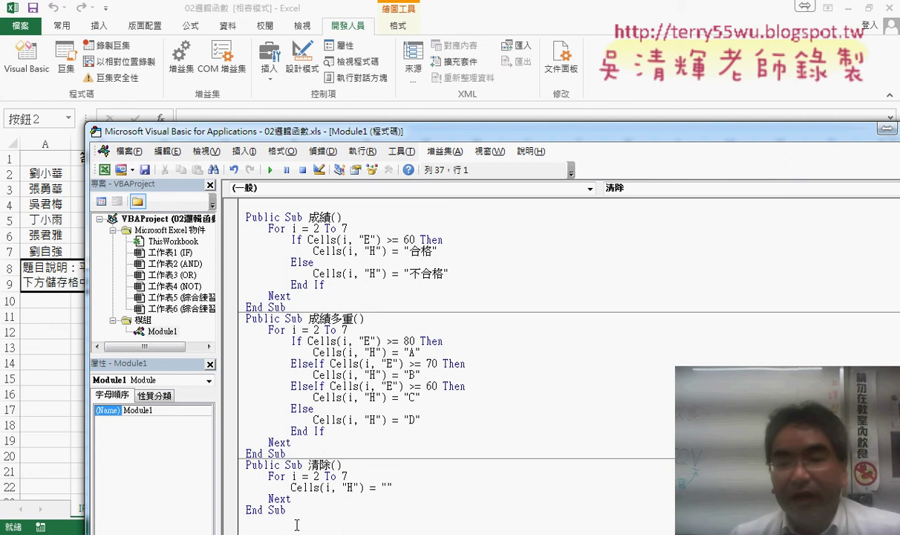
Review the 成績多重 loop and 80/60 thresholds, setting the first ElseIf threshold to 70.
drag(293, 329, 352, 330)
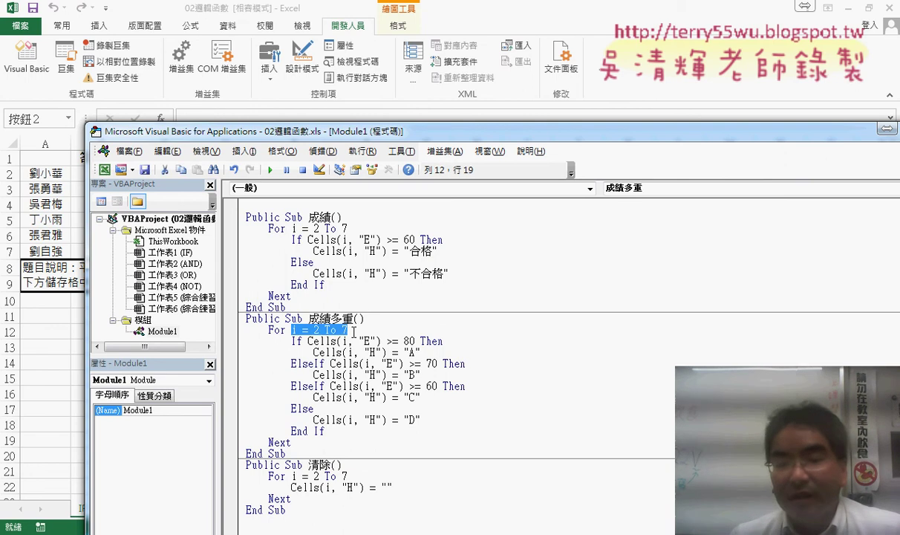
double_click(409, 341)
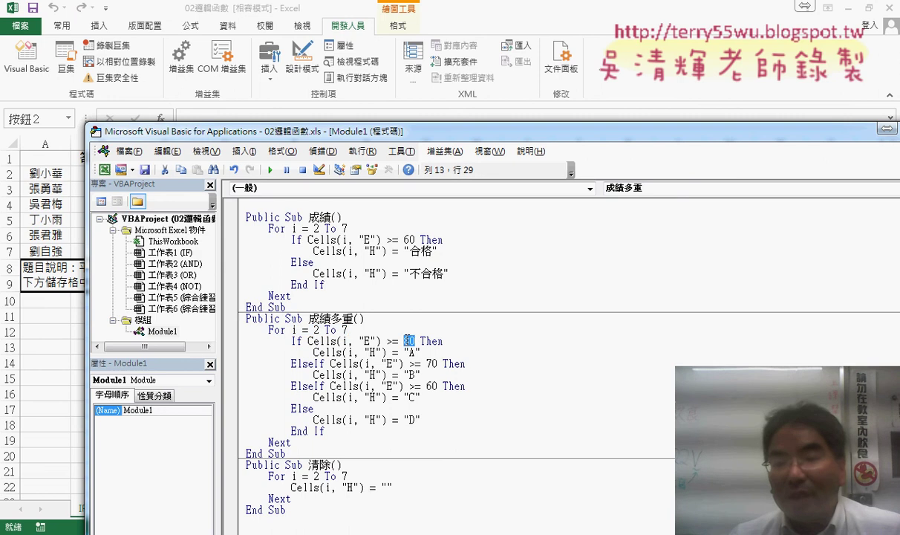
double_click(409, 240)
double_click(409, 341)
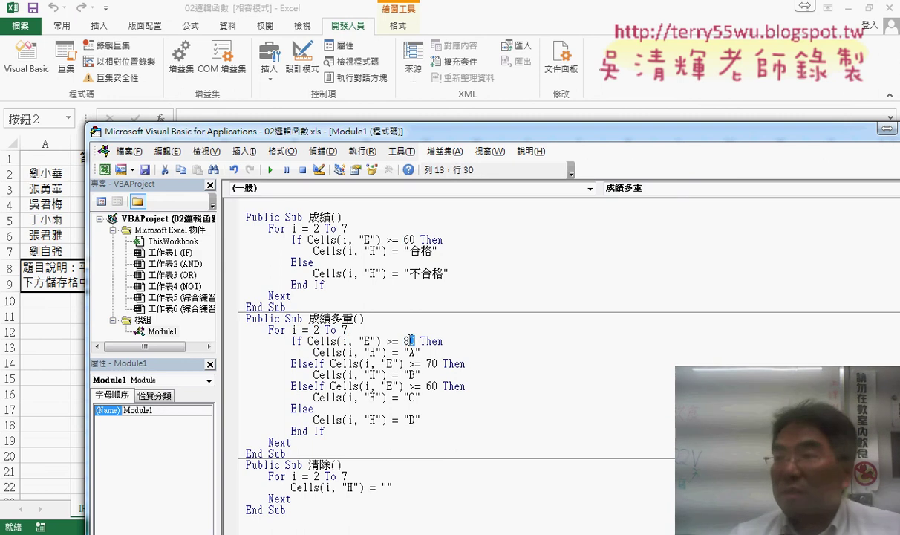
double_click(431, 363)
text(70)
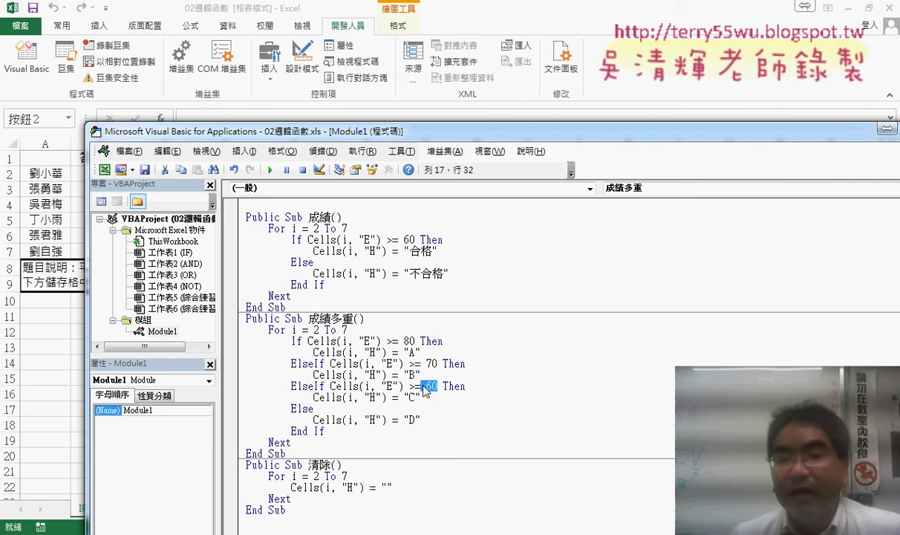
key(Down)
key(Down)
key(shift+Left)
key(shift+Left)
key(shift+Left)
Highlight 成績多重's A, B, C and D branches, then move the editor down to show the sheet.
drag(291, 341, 431, 352)
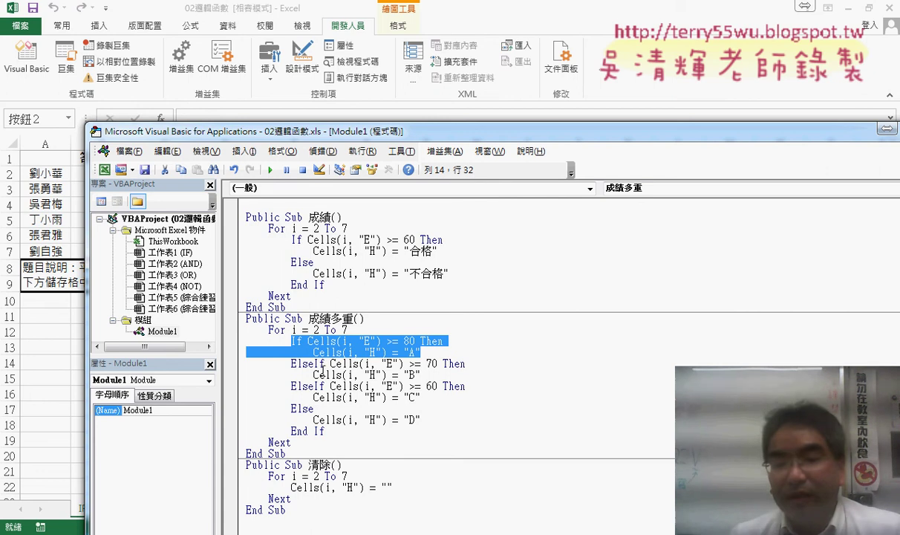
drag(314, 363, 420, 374)
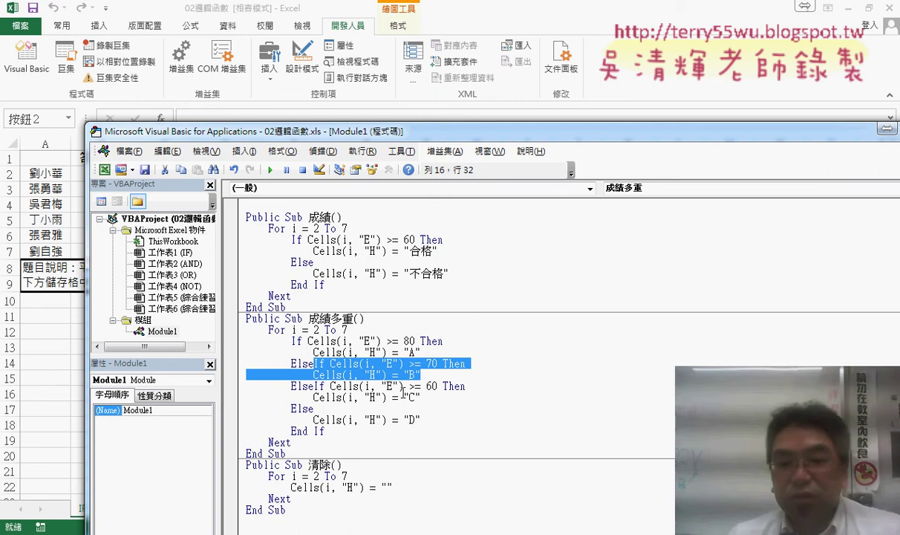
drag(420, 397, 245, 386)
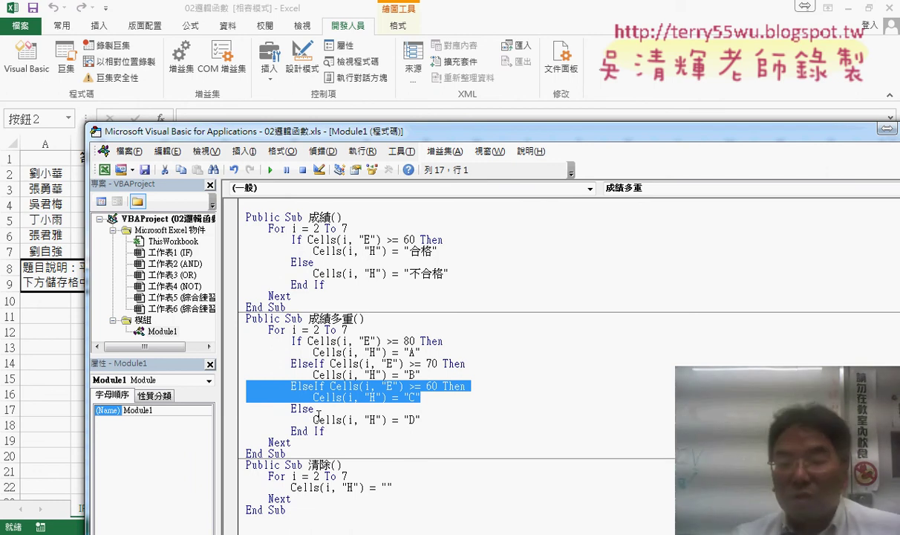
drag(420, 420, 236, 415)
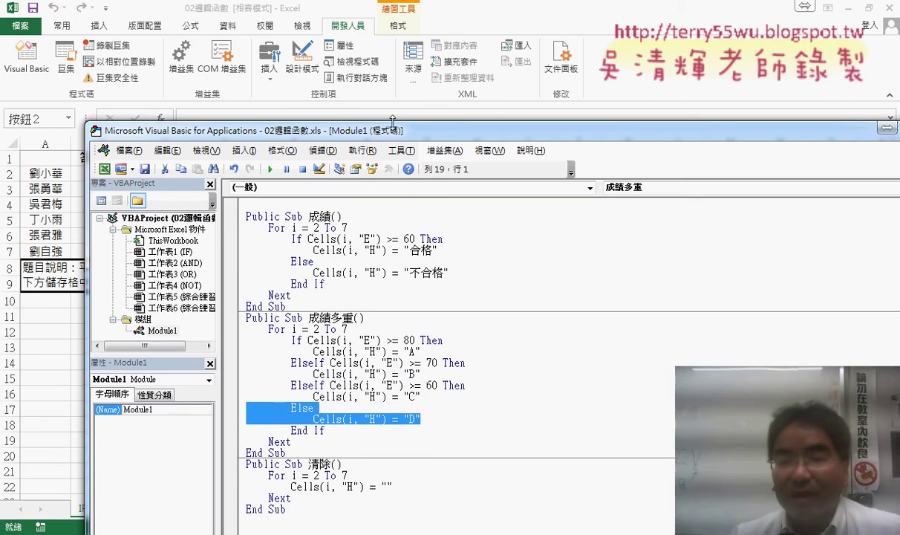
drag(387, 133, 390, 273)
Run the 成績多重 macro so column H gets A, C, D, B and D grades.
click(389, 489)
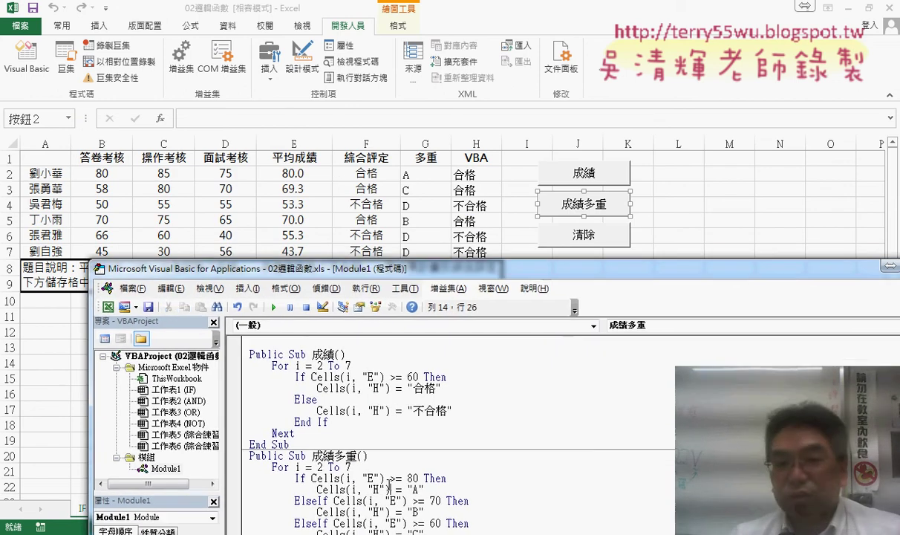
click(274, 308)
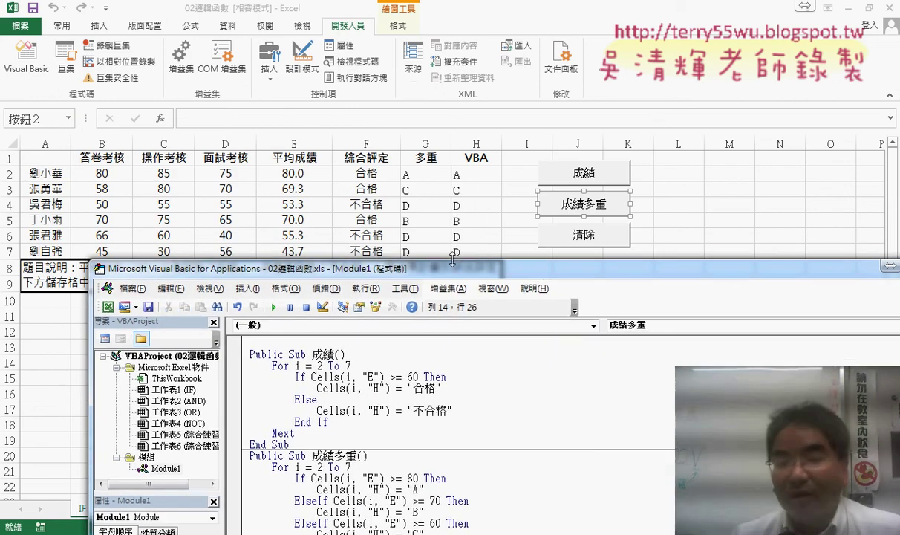
drag(452, 260, 457, 140)
Review the 清除 routine's line that writes an empty value into each column H cell.
click(338, 505)
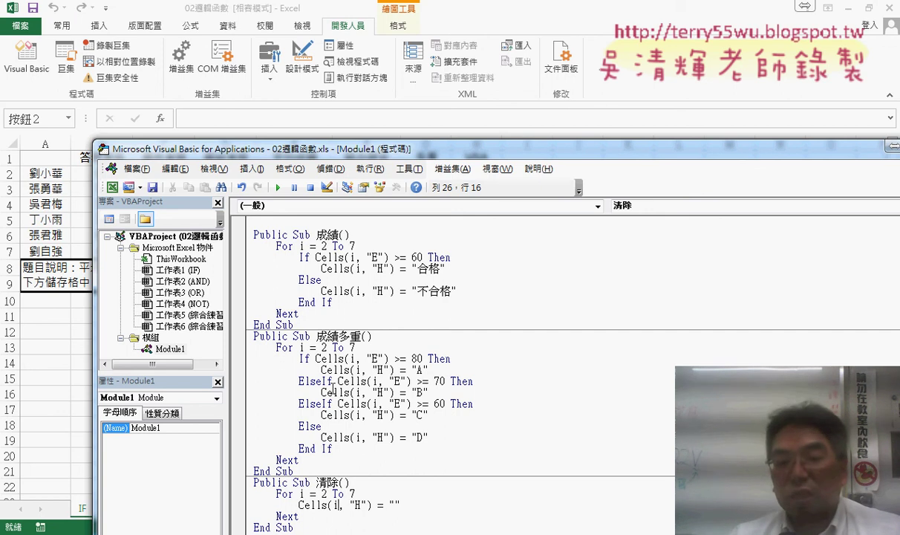
click(279, 189)
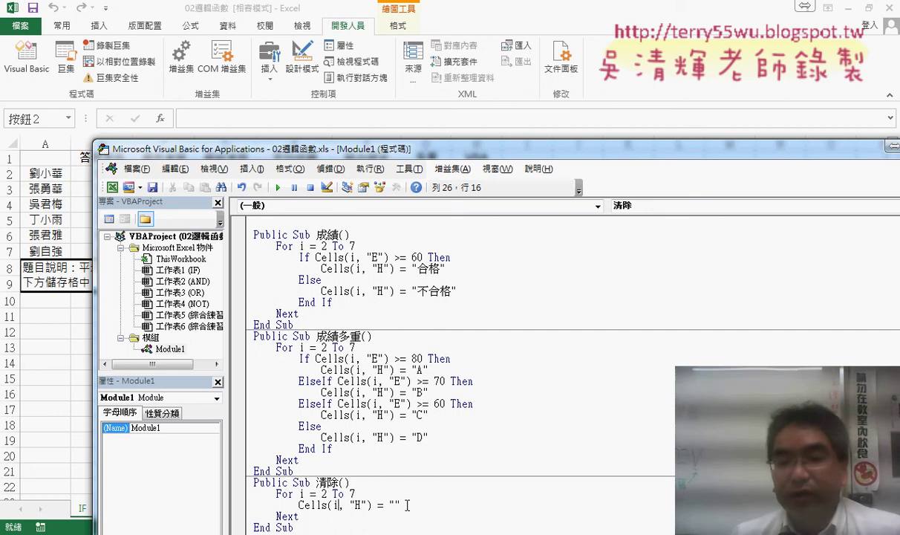
drag(407, 505, 299, 504)
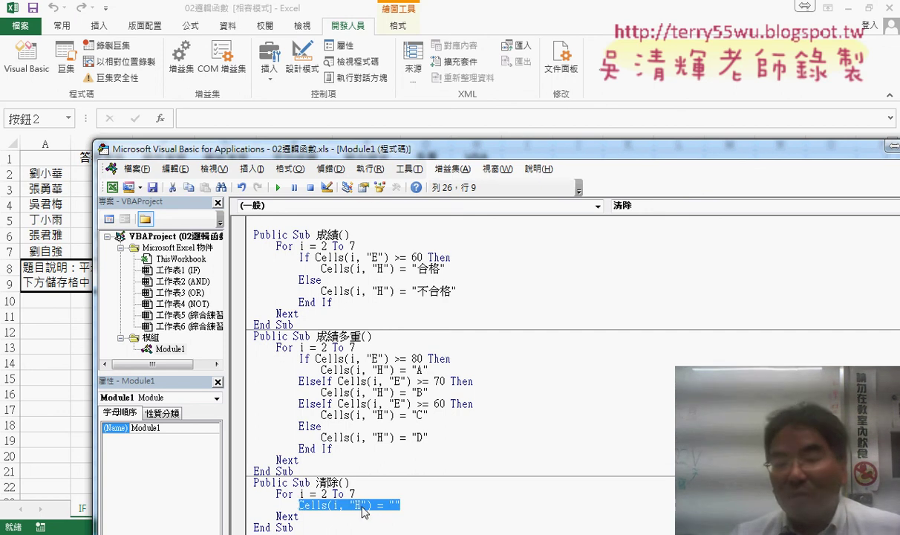
drag(401, 505, 389, 506)
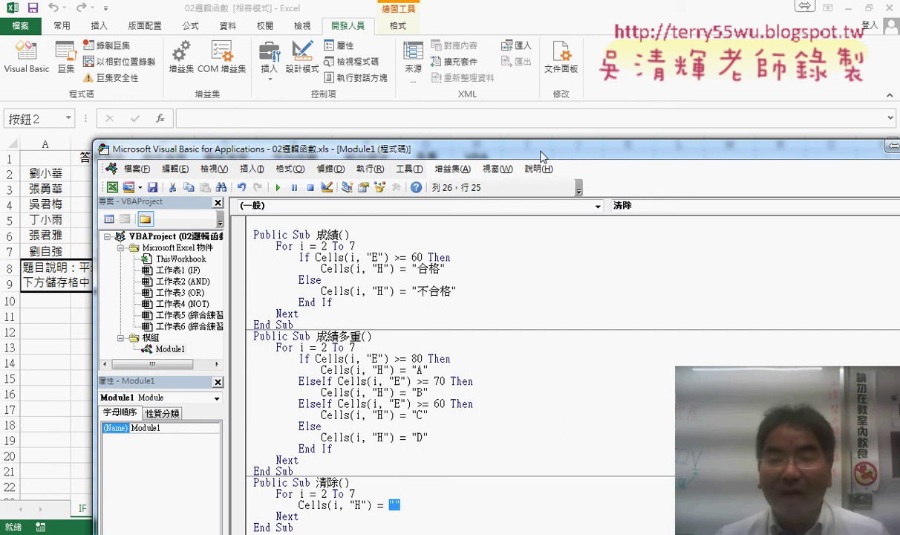
mouse_move(542, 156)
mouse_down()
mouse_move(561, 142)
mouse_move(583, 260)
mouse_up()
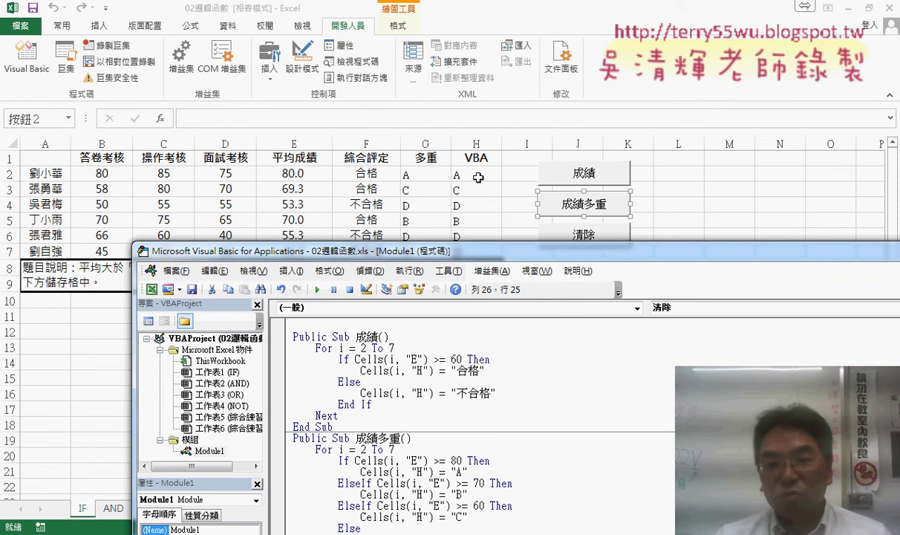
Delete the grades in H2:H7 and leave cell H2 selected.
drag(478, 177, 485, 256)
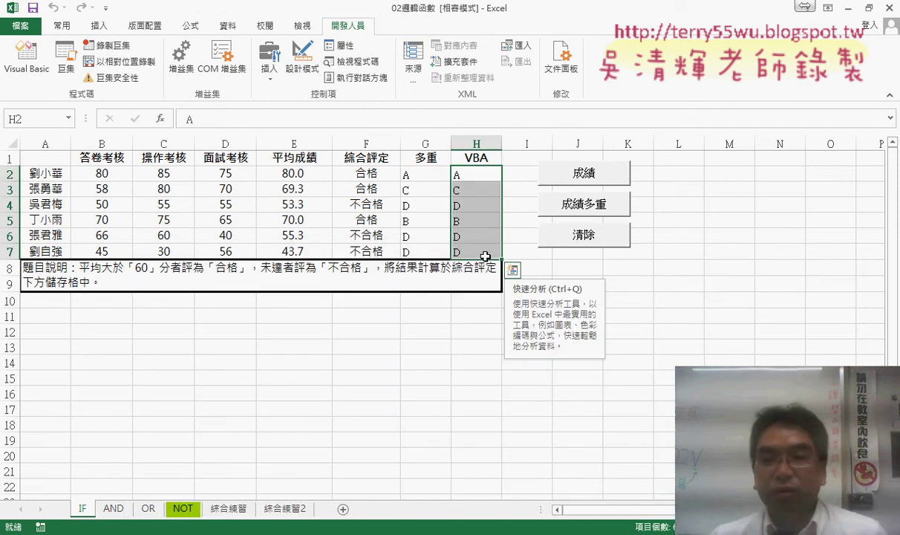
key(Delete)
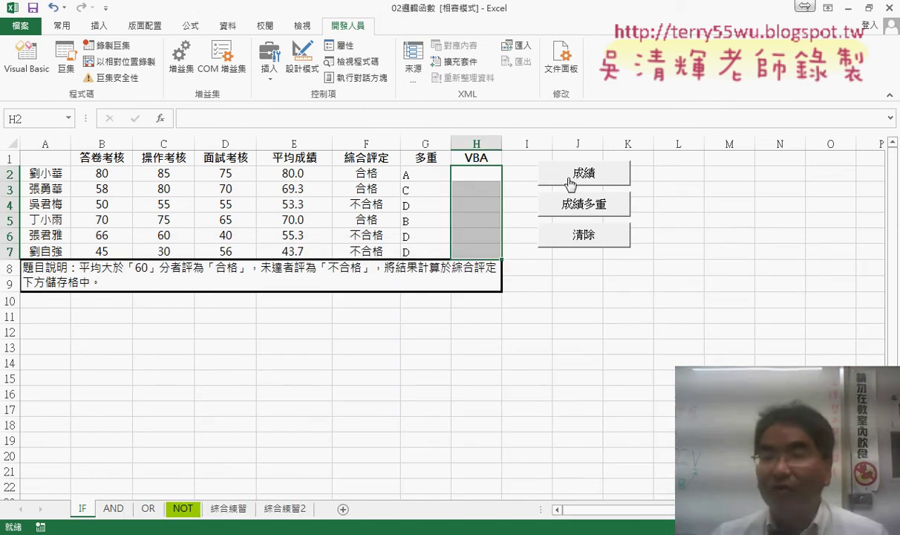
drag(462, 178, 476, 219)
click(464, 173)
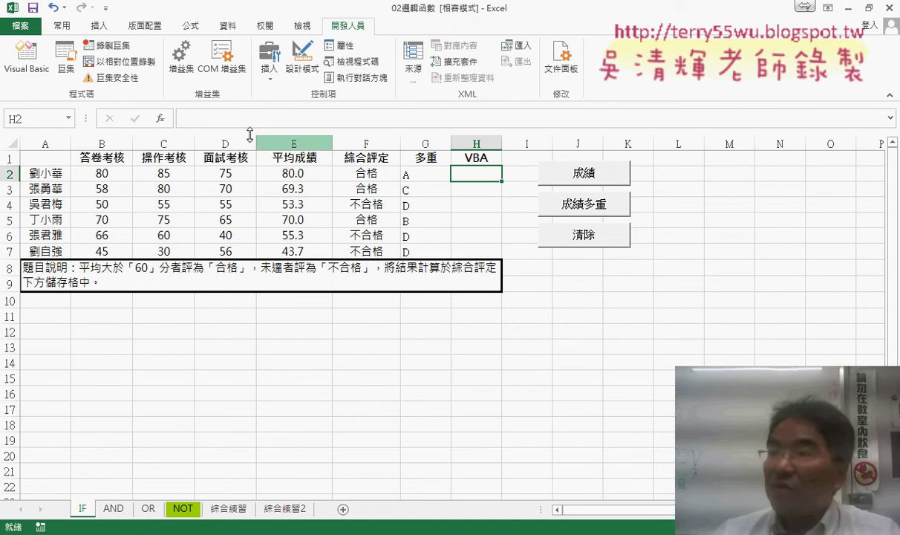
Open Insert Function for H2 and point out the 工程 entry in the category list.
click(160, 123)
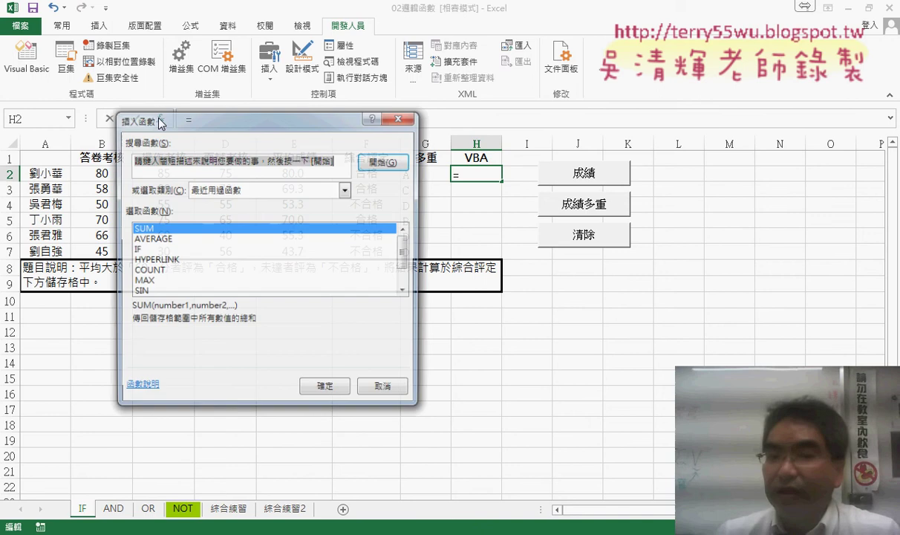
click(265, 190)
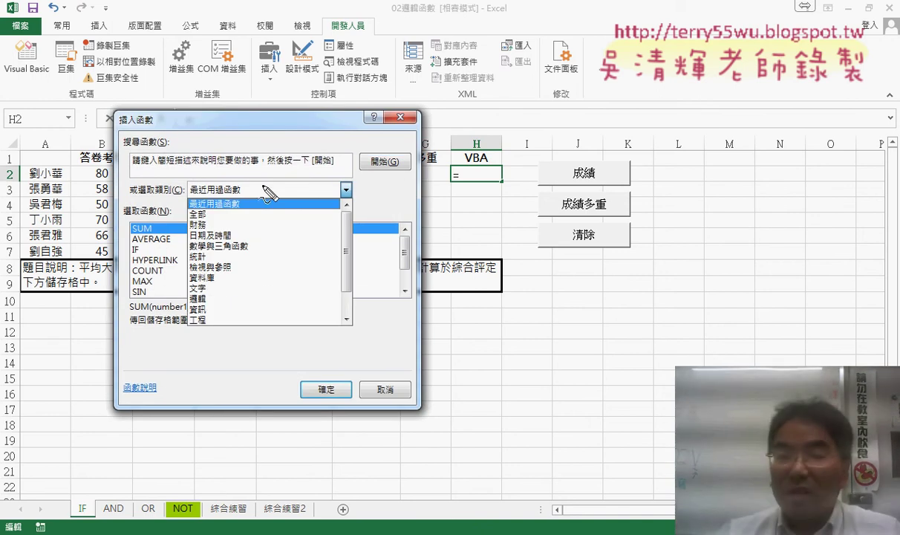
drag(237, 332, 235, 337)
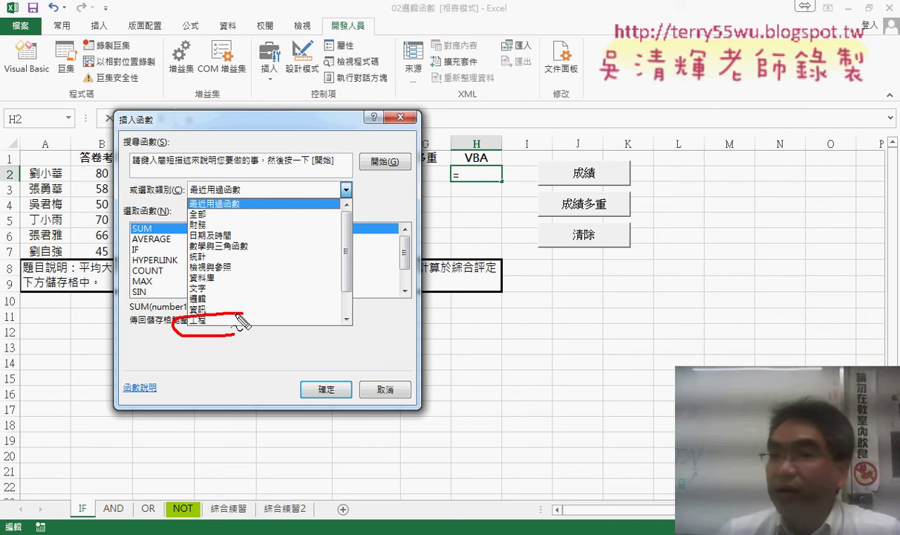
mouse_move(405, 288)
mouse_down()
mouse_move(293, 319)
mouse_move(345, 329)
mouse_up()
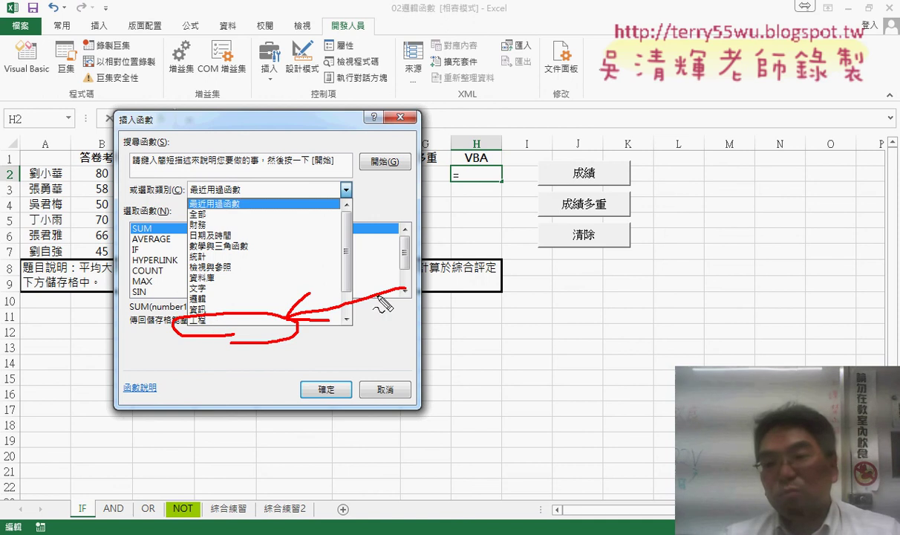
Annotate the three macro buttons, then clear the annotations and close the category list.
mouse_move(590, 268)
mouse_down()
mouse_move(592, 147)
mouse_move(617, 275)
mouse_up()
drag(613, 160, 562, 230)
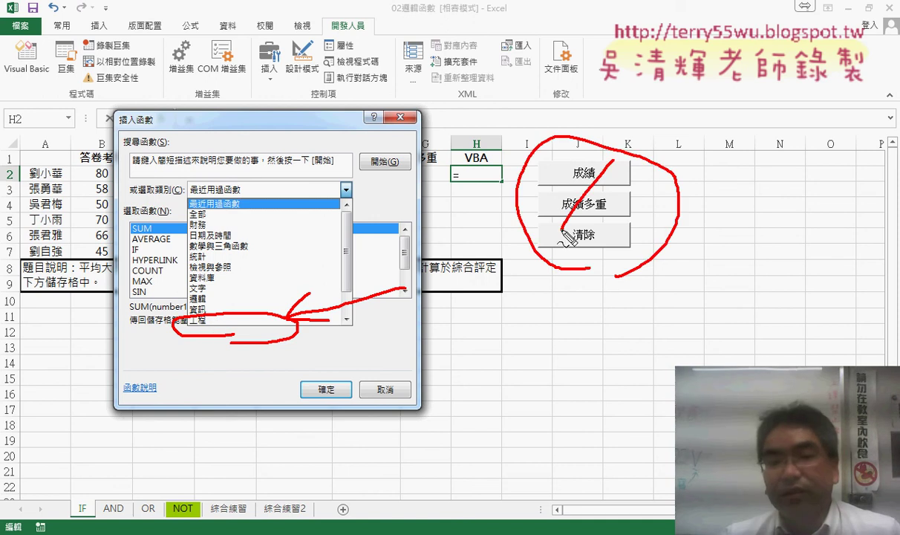
drag(565, 168, 604, 232)
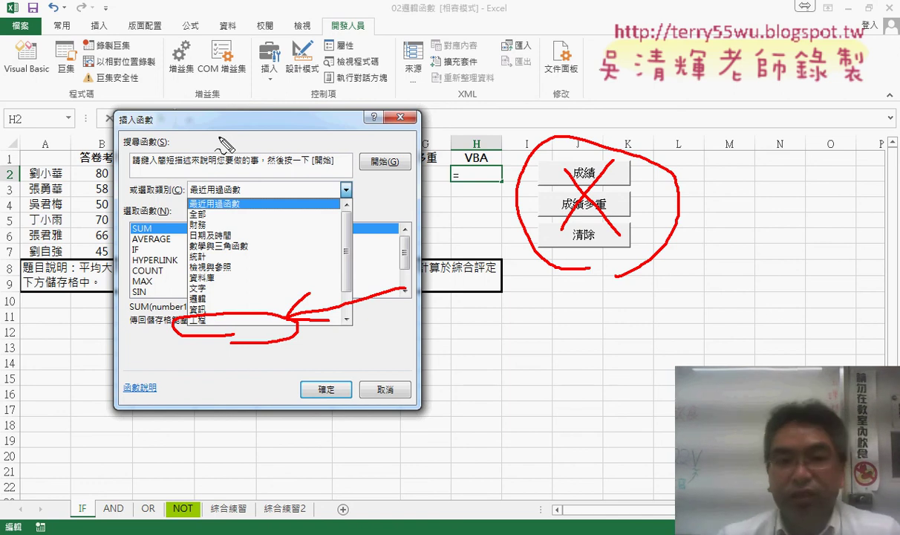
key(Escape)
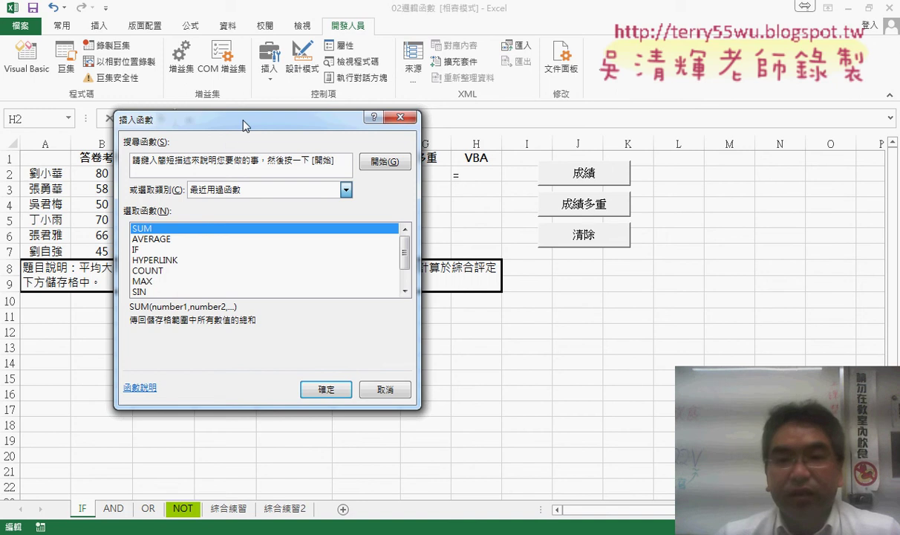
Move the Insert Function dialog aside and cancel it without adding a formula to H2.
drag(239, 122, 171, 202)
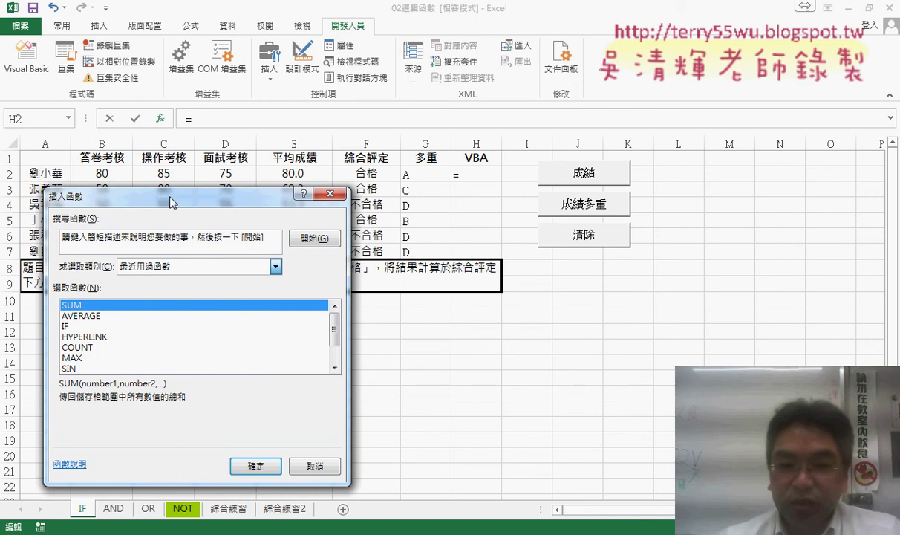
click(327, 194)
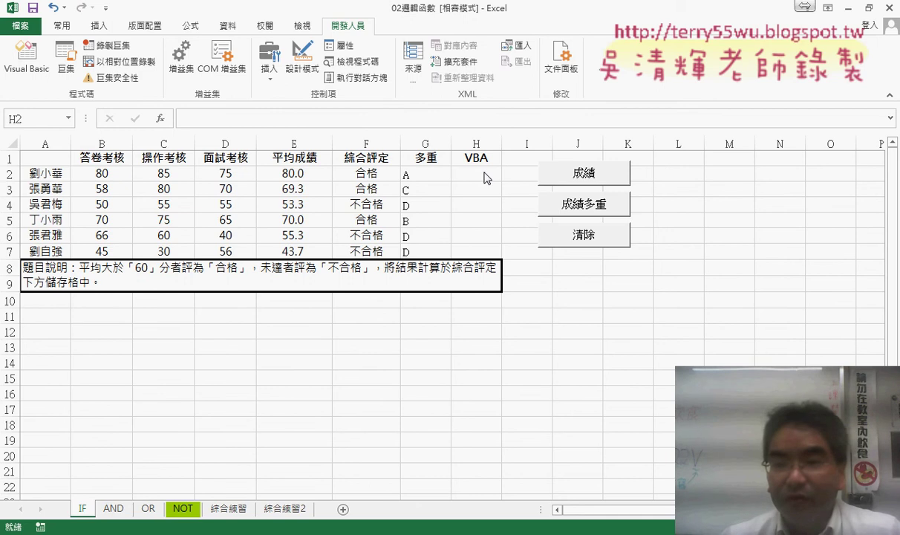